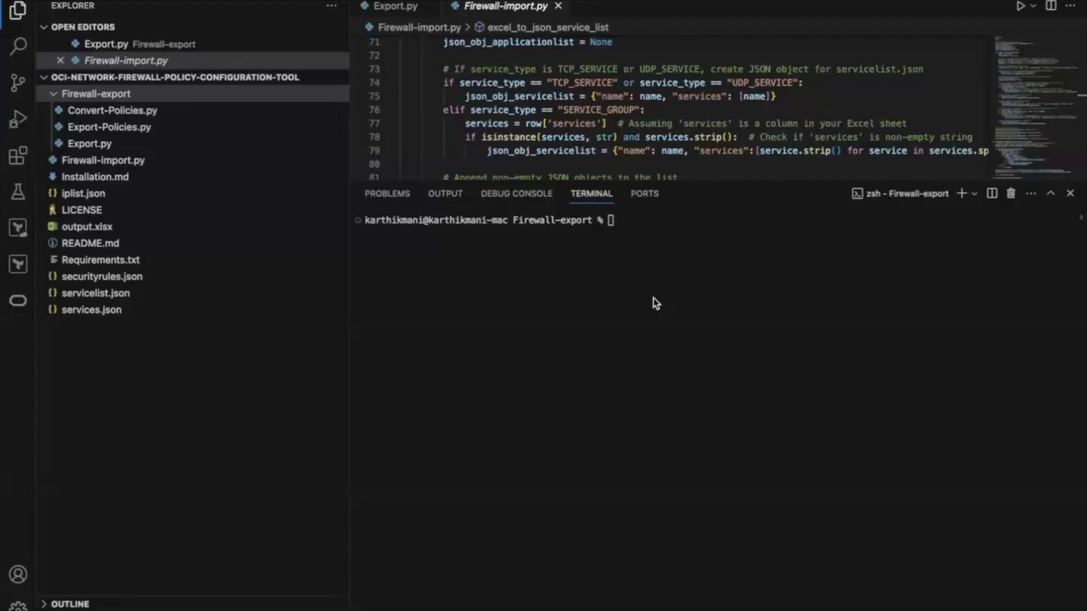
mouse_move(777, 510)
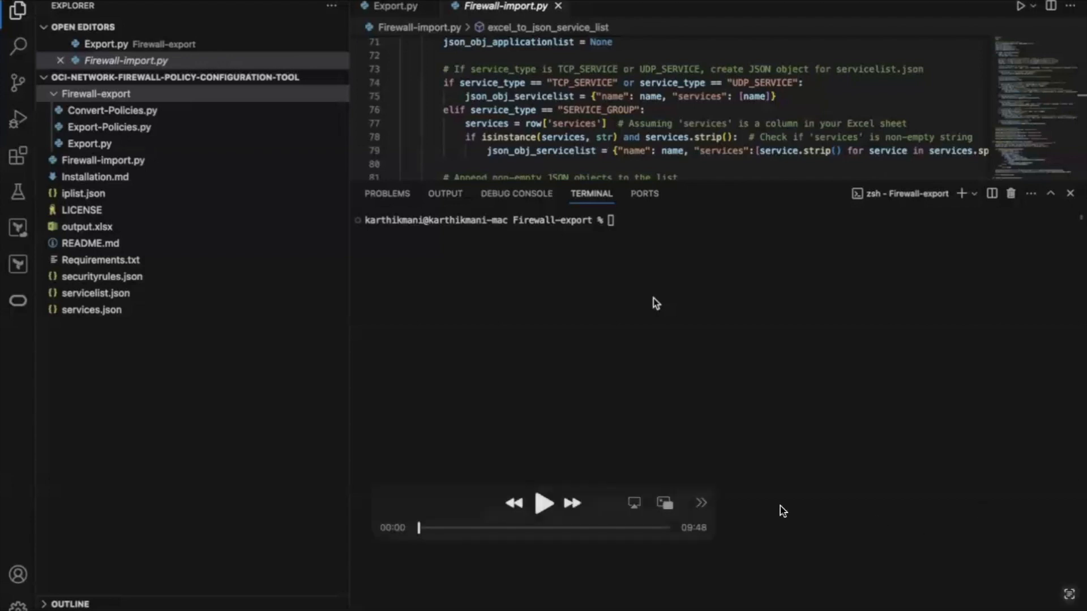
click(535, 504)
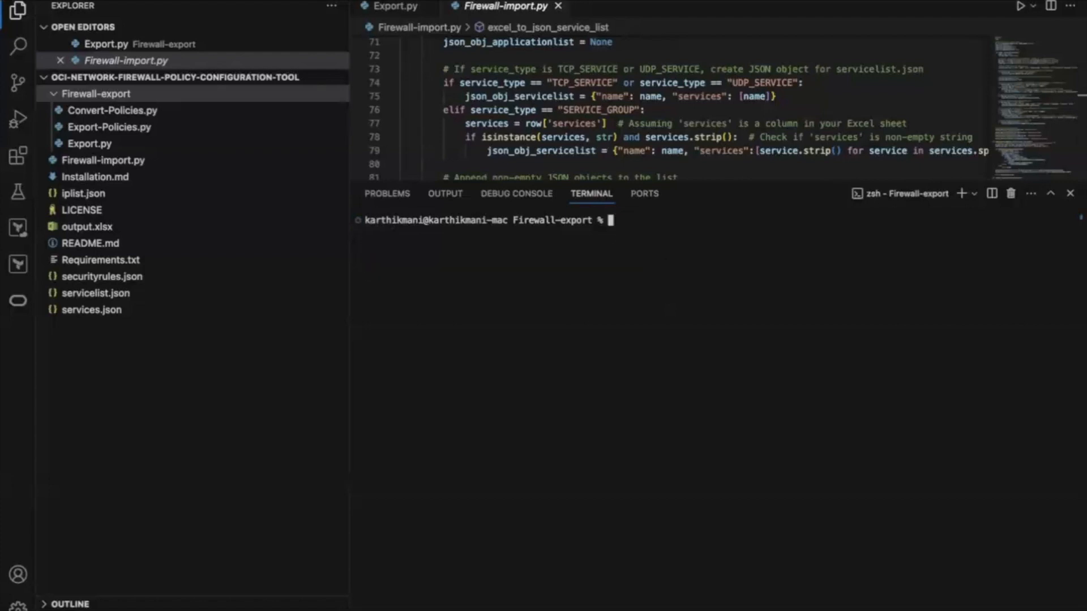
List the files in the Firewall-export folder in the terminal and clear the terminal output
text(ls)
key(Return)
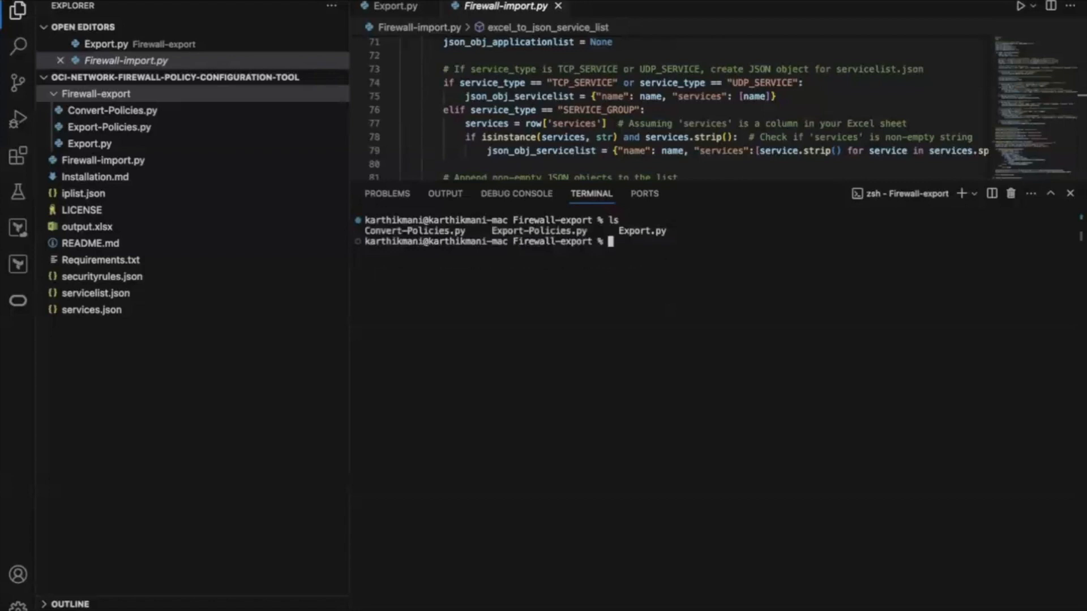
key(Return)
key(Return)
text(clear)
key(Return)
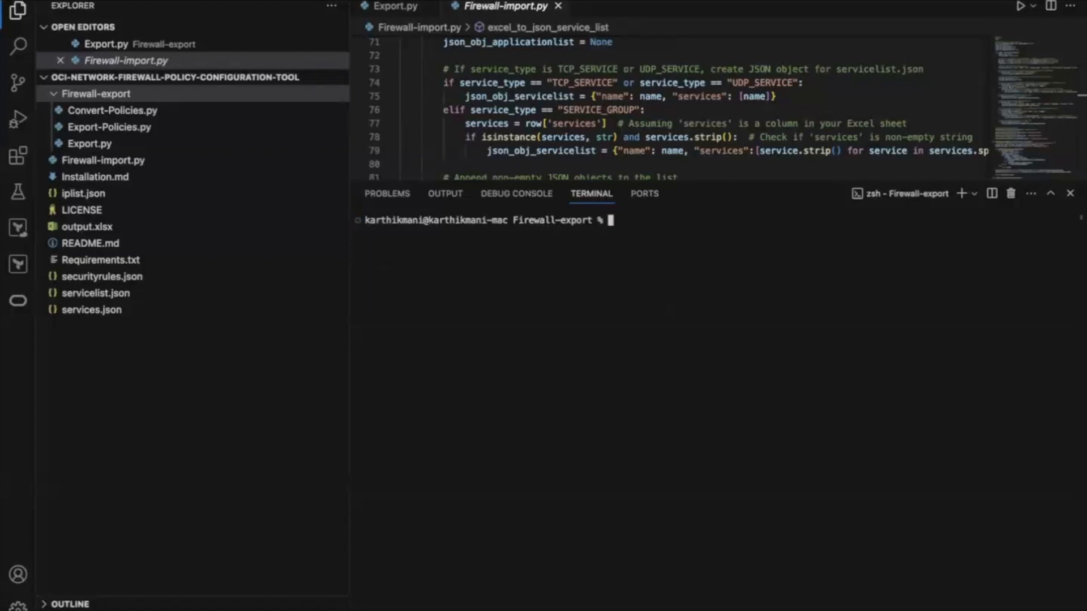
Run the firewall policy export script in the terminal with python3 Export.py
text(python3 e)
key(BackSpace)
key(BackSpace)
text(Export.py)
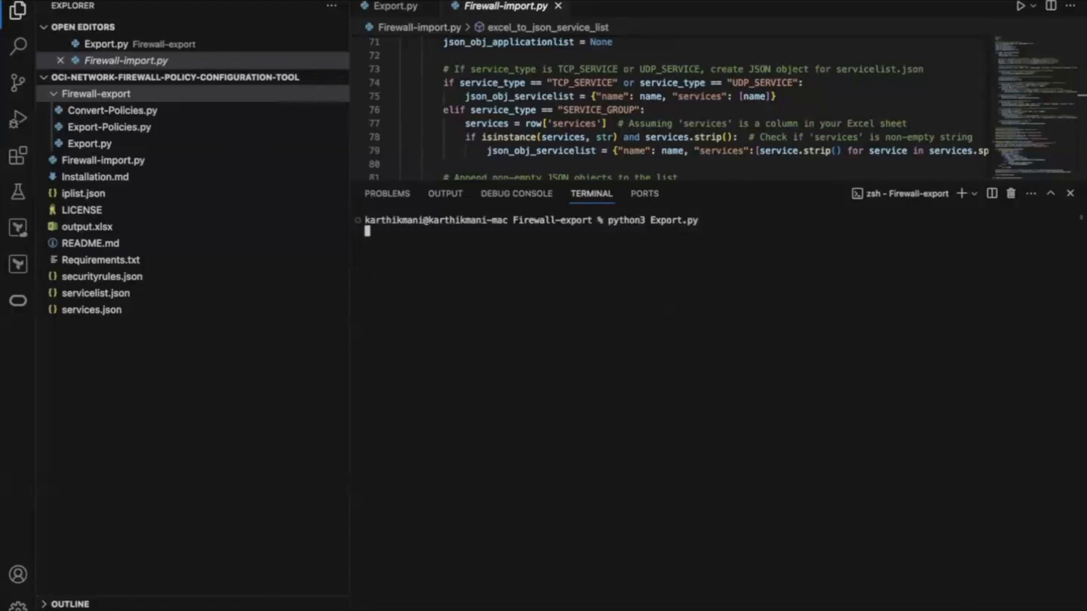
key(Return)
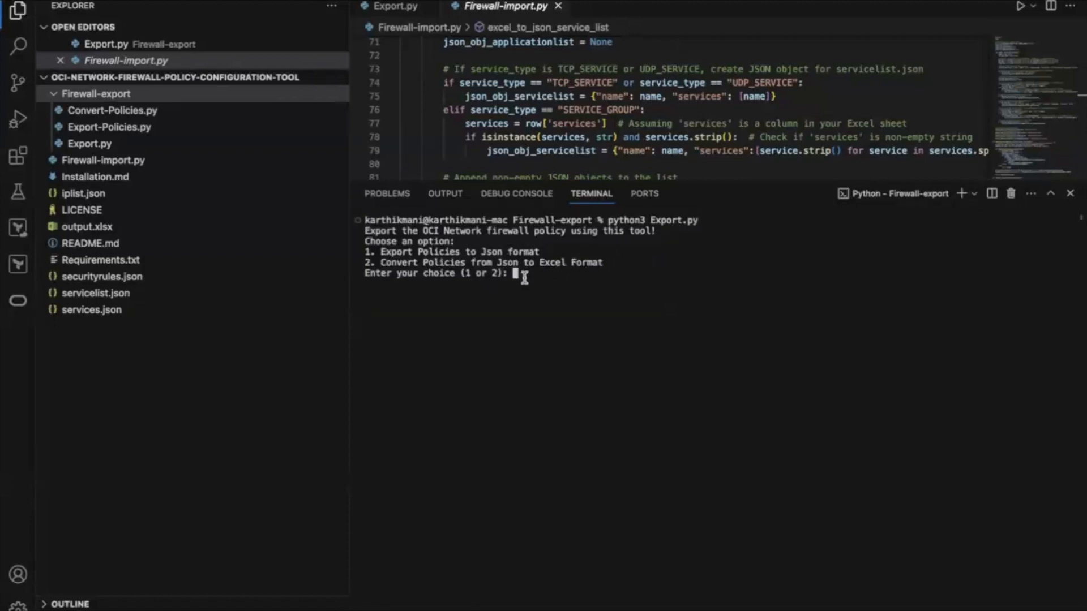
Choose option 1 to export the policies to JSON format and supply the copied Network Firewall Policy ID
text(1)
key(Return)
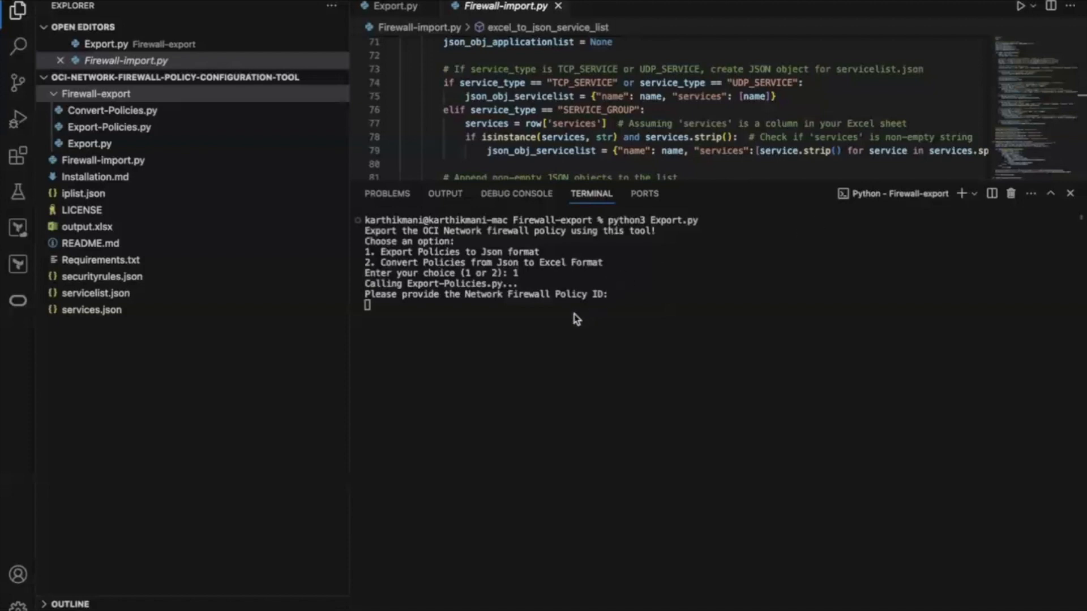
text(ocid1.networkfirewallpolicy.oc1.ap-sydney-1.amaaaaaap77apcqawx2dfcezxyyduwql42fhq5oncthpzjbxs23c4pqcgmsq)
key(Return)
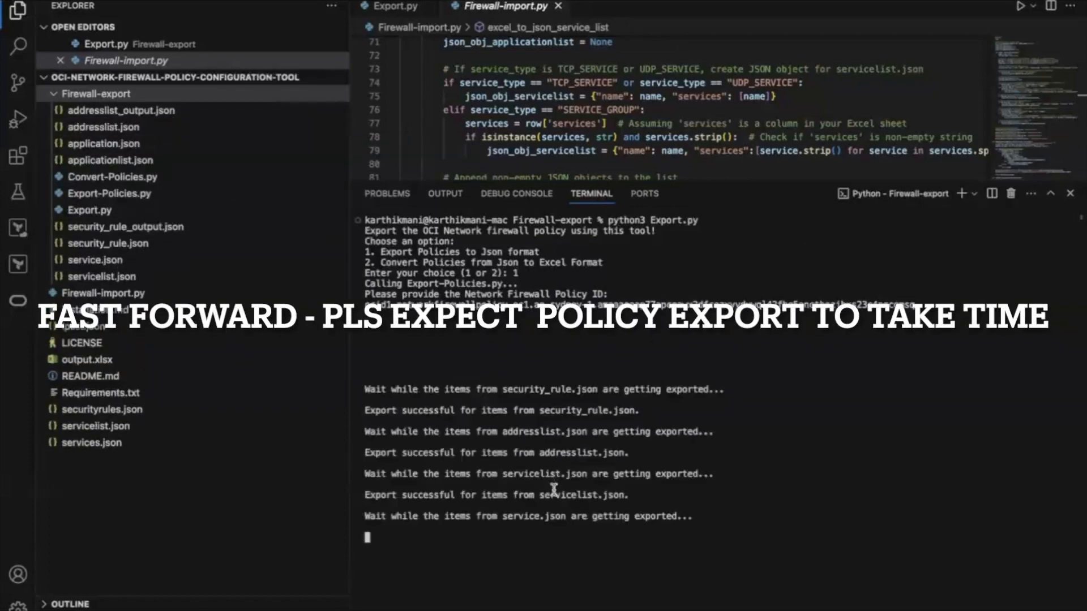
Run python3 Export.py again and choose option 2 to convert the policies from JSON to Excel format
key(Up)
key(Return)
text(2)
key(Return)
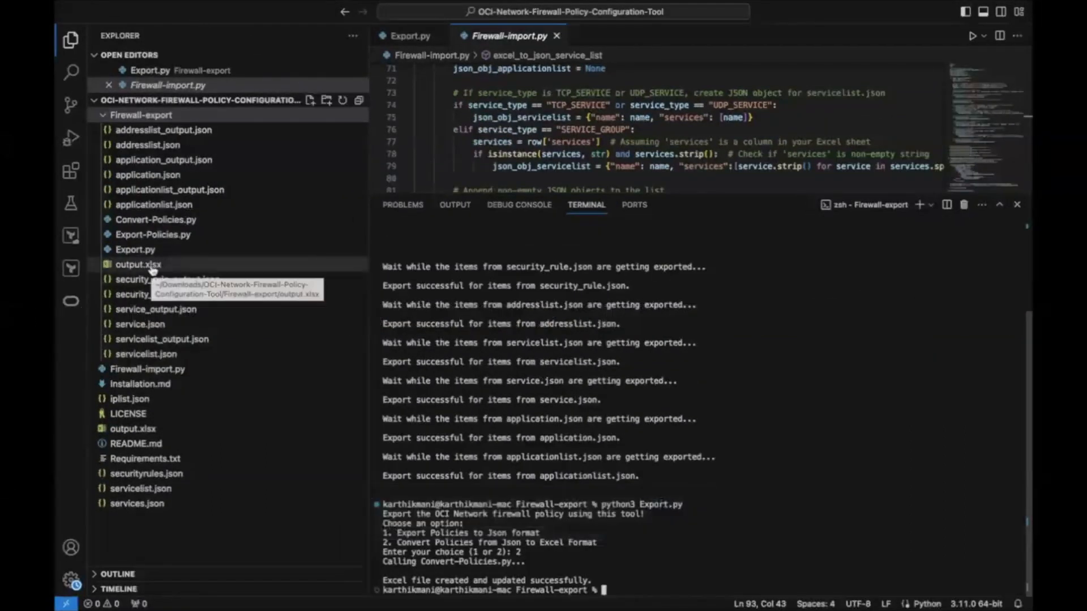
Open output.xlsx from the Firewall-export folder and switch to Excel to view the workbook
click(153, 270)
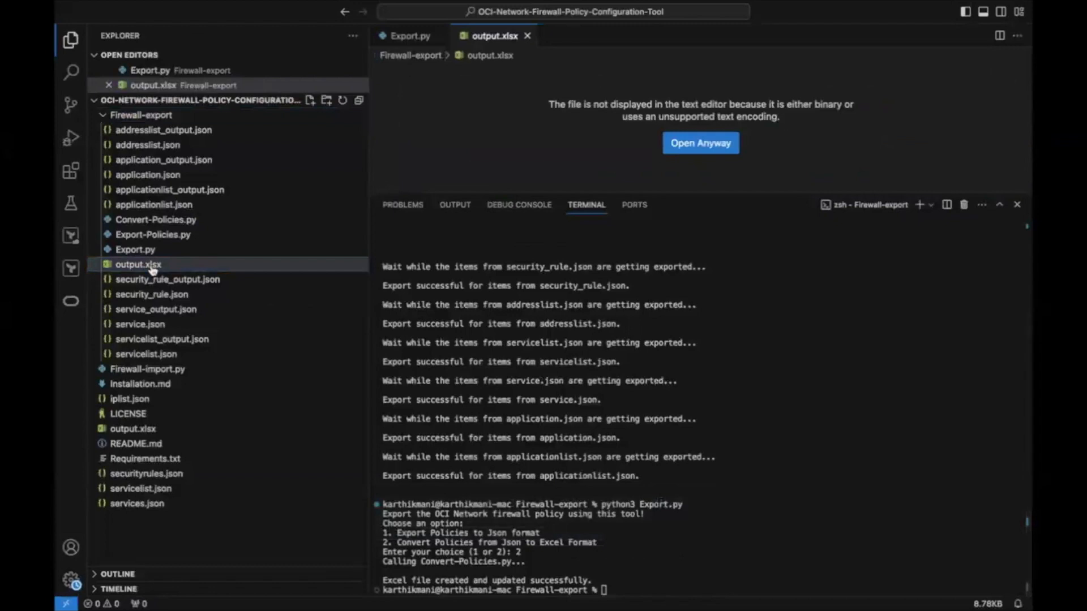
mouse_move(202, 3)
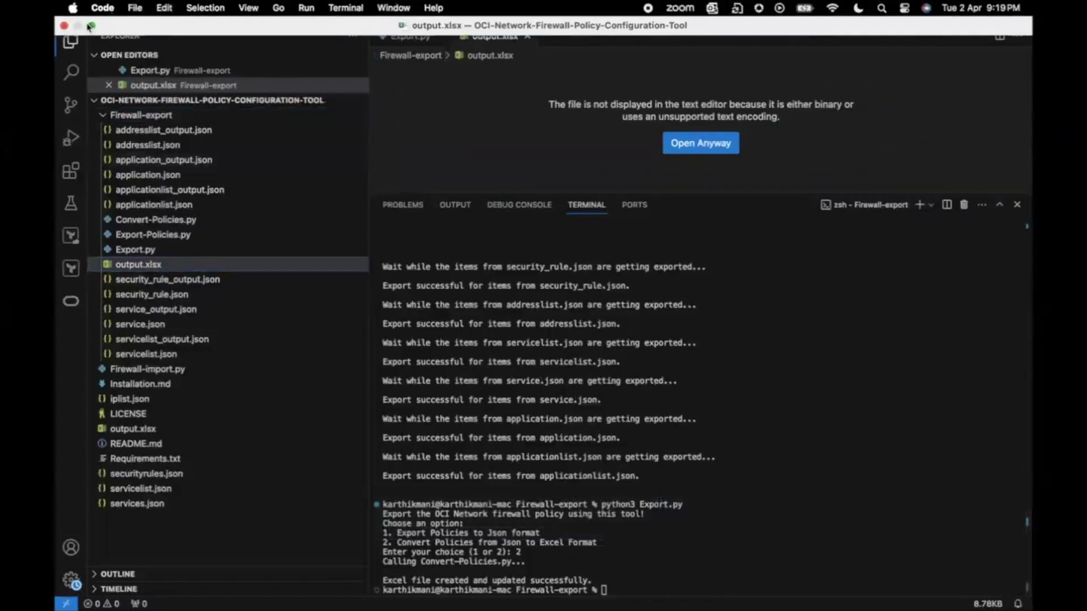
mouse_move(93, 26)
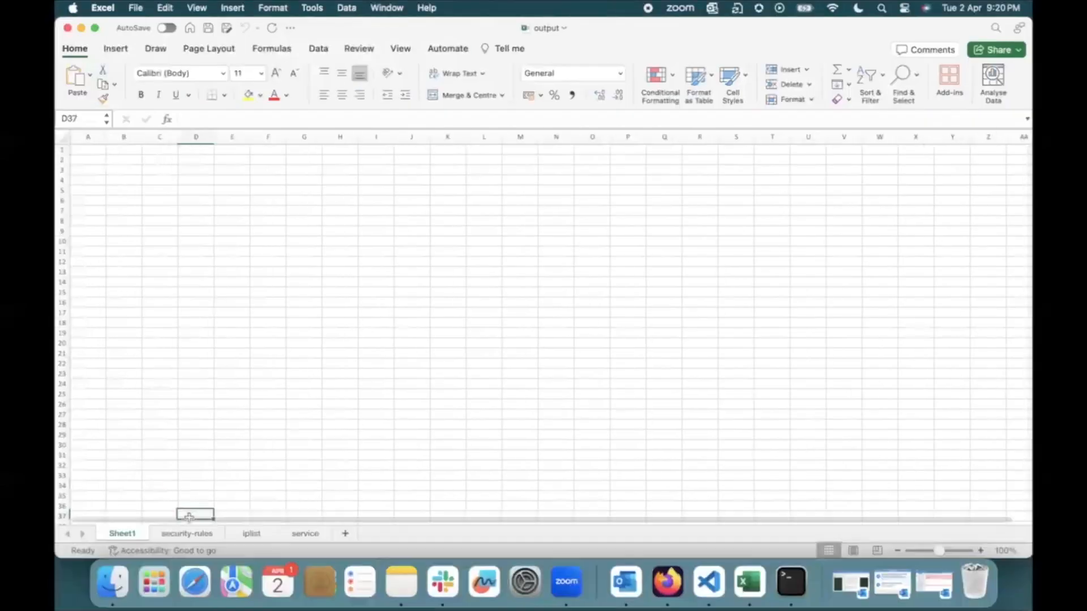
Look over the security-rules and iplist sheets and widen the security-rules columns to fit their contents
click(187, 535)
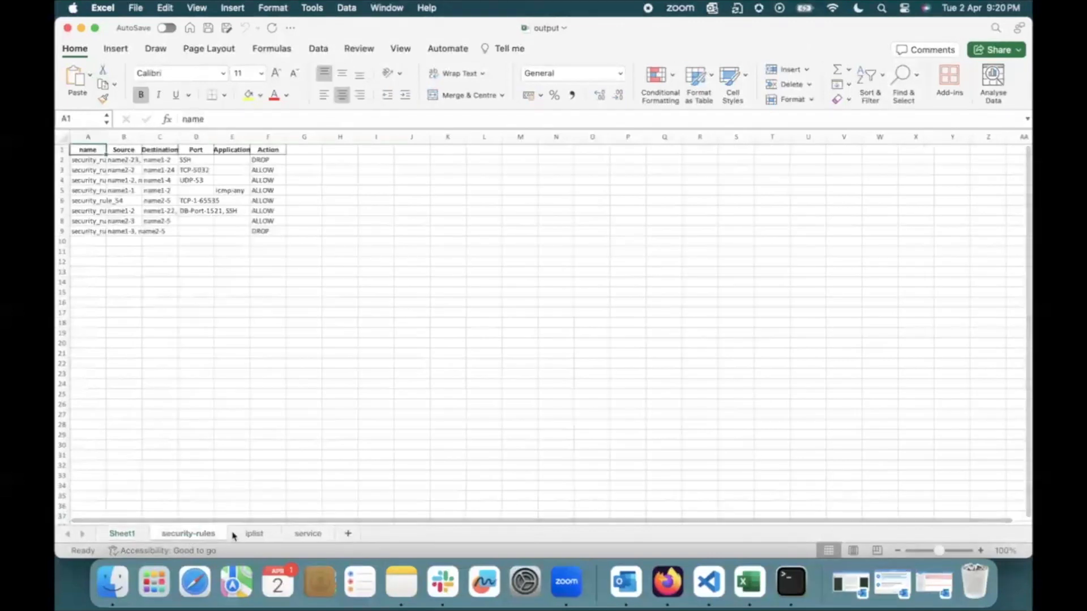
click(253, 534)
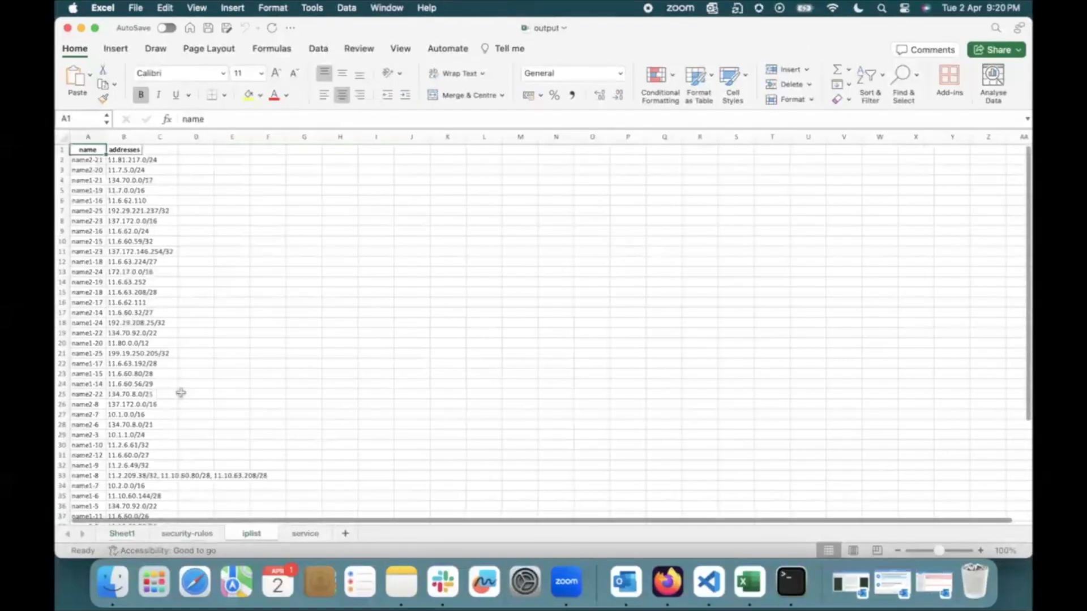
click(182, 532)
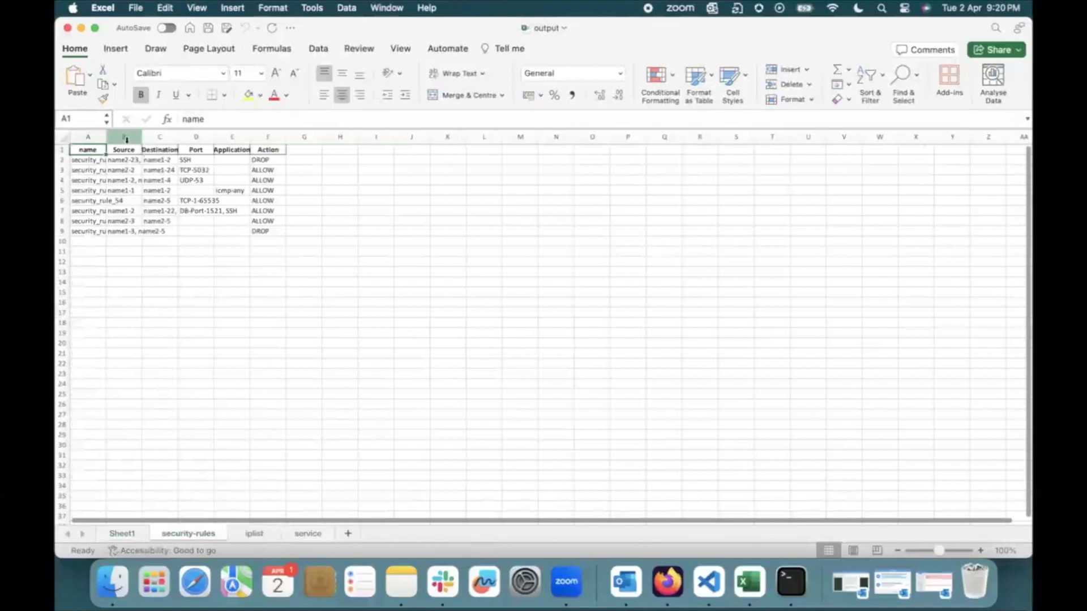
drag(106, 141, 517, 139)
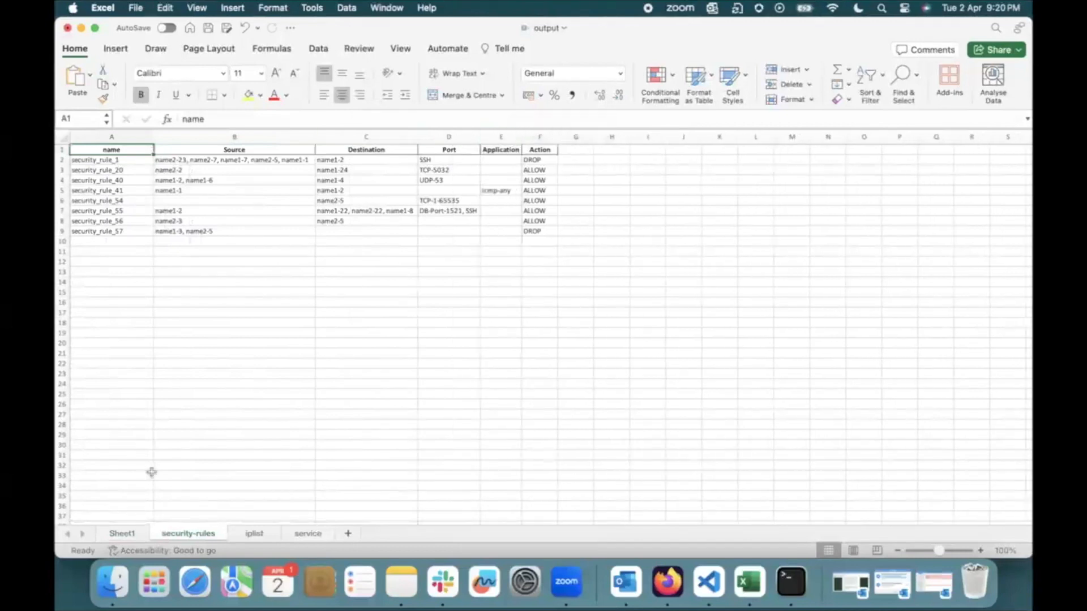
Examine the names and addresses in the iplist sheet down to the end of the list
click(253, 535)
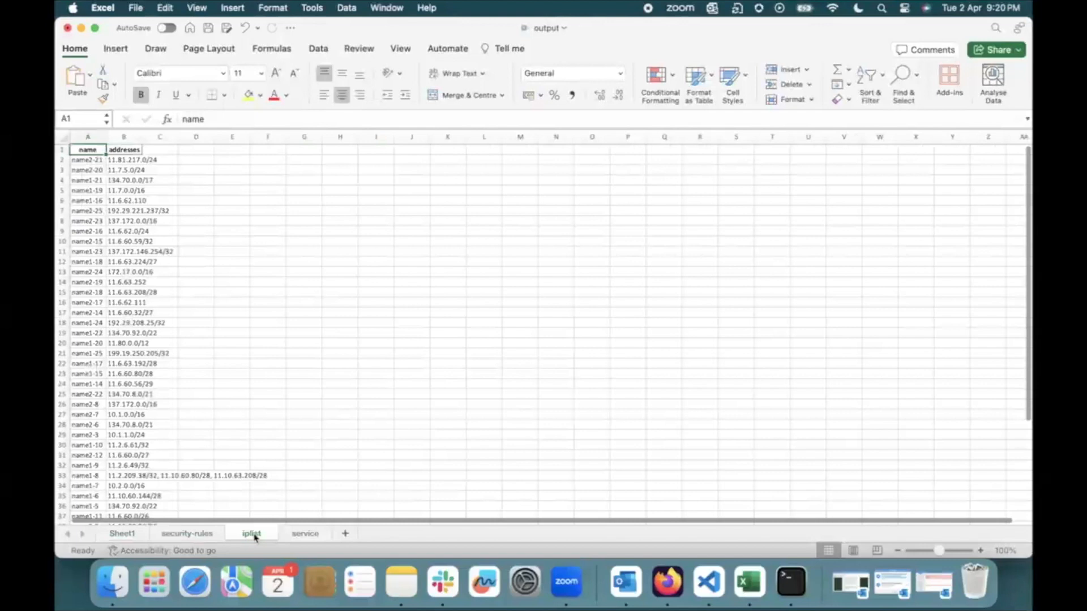
click(103, 242)
key(Down)
key(Down)
key(Down)
key(Down)
key(Down)
key(Down)
key(Down)
key(Down)
key(Down)
key(Down)
key(Down)
key(Down)
key(Down)
key(Down)
key(Down)
key(Down)
key(Down)
key(Down)
key(Down)
key(Down)
key(Down)
key(Down)
key(Down)
key(Down)
key(Down)
key(Down)
key(Down)
key(Down)
key(Down)
key(Down)
key(Down)
key(Down)
key(Down)
key(Down)
key(Down)
key(Down)
key(Down)
key(Down)
key(Down)
key(Down)
key(Down)
key(Down)
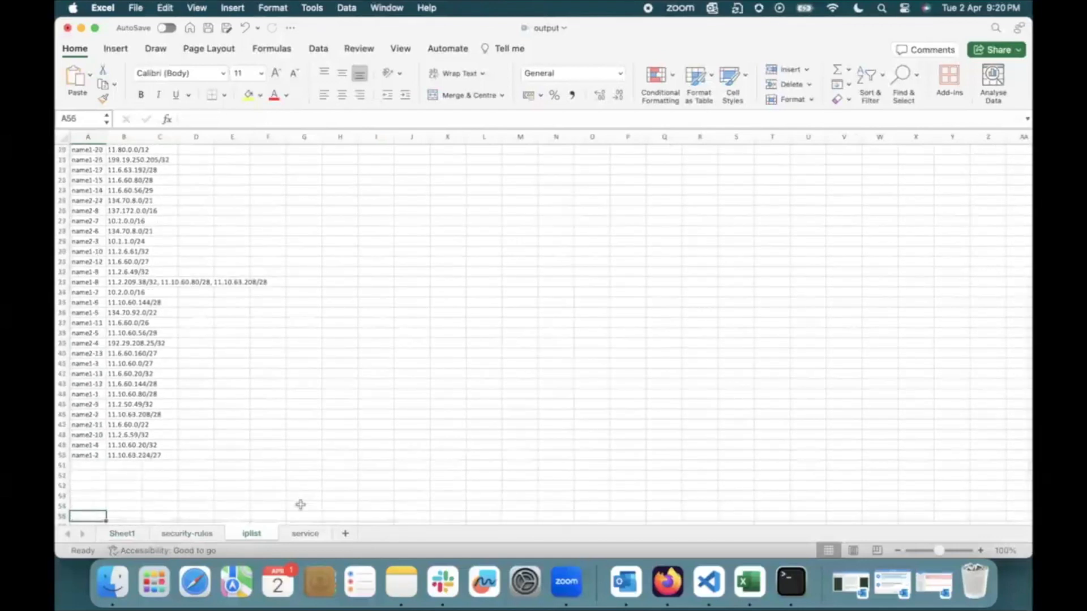
Examine the service sheet's names, types, port ranges, service groups and ICMP types
click(303, 534)
click(283, 319)
key(Down)
key(Down)
key(Down)
key(Down)
key(Down)
key(Down)
key(Down)
key(Down)
key(Down)
key(Down)
key(Down)
key(Down)
key(Down)
key(Down)
key(Down)
key(Down)
key(Down)
key(Down)
key(Down)
key(Down)
key(Down)
key(Down)
key(Down)
key(Down)
key(Down)
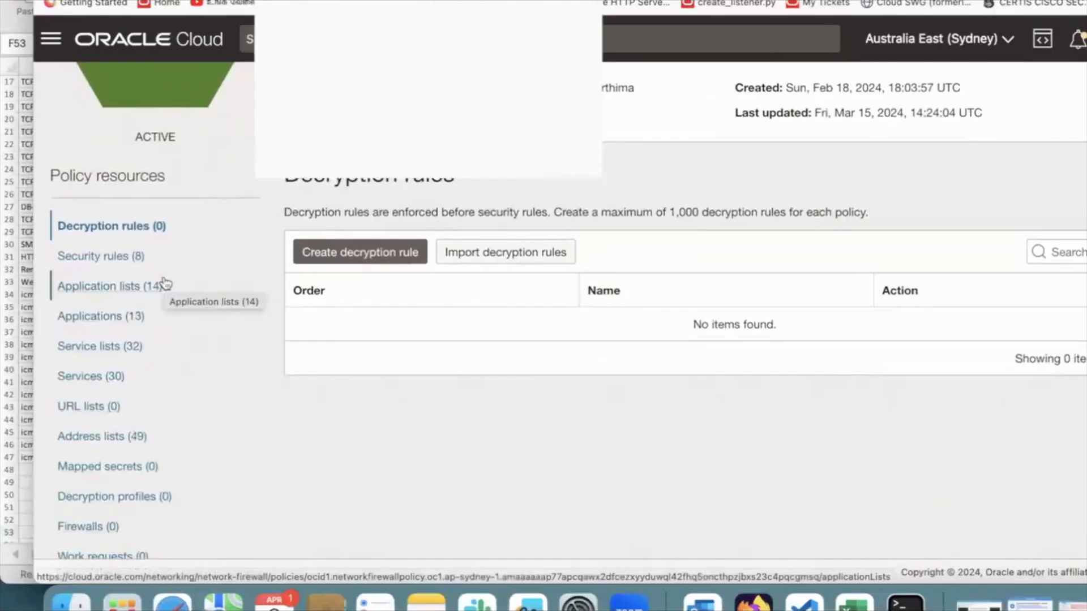
Compare the policy's security rules in Oracle Cloud in Firefox with the security-rules sheet in Excel
click(121, 259)
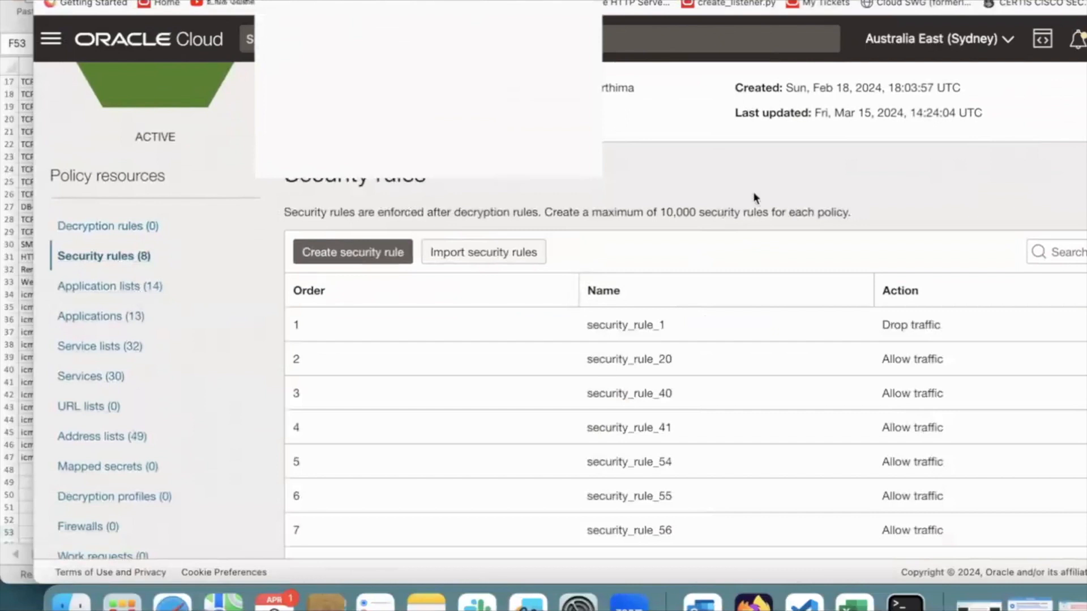
scroll(328, 334, down, 5)
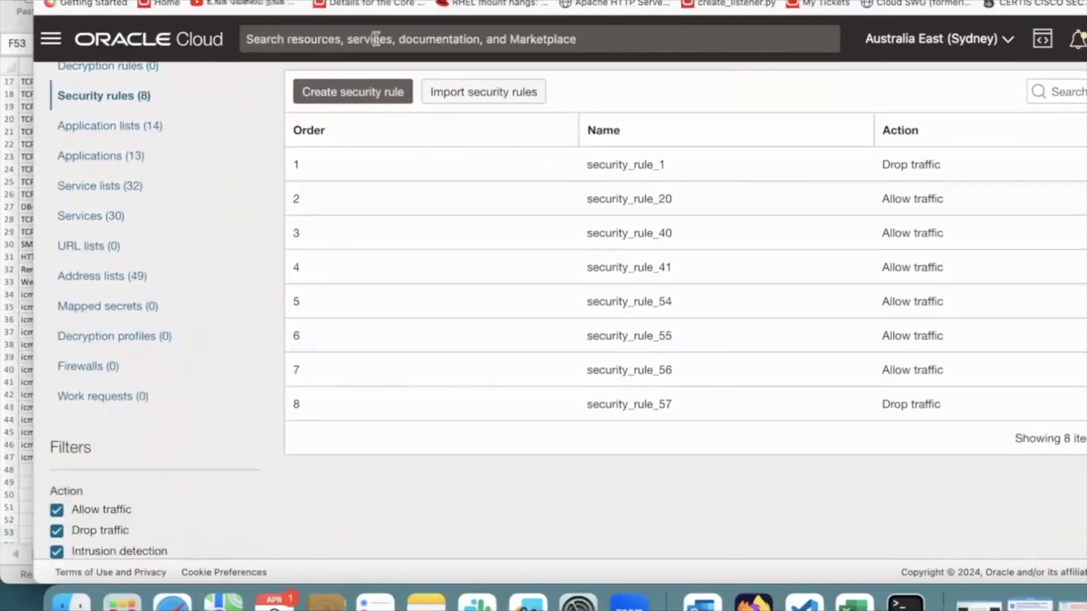
click(24, 388)
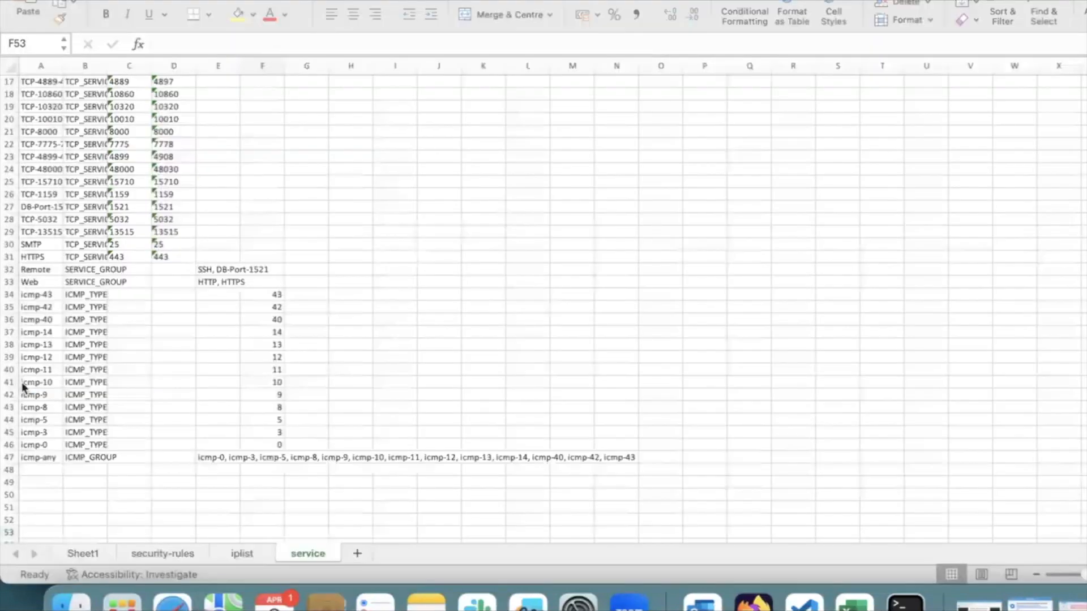
click(162, 554)
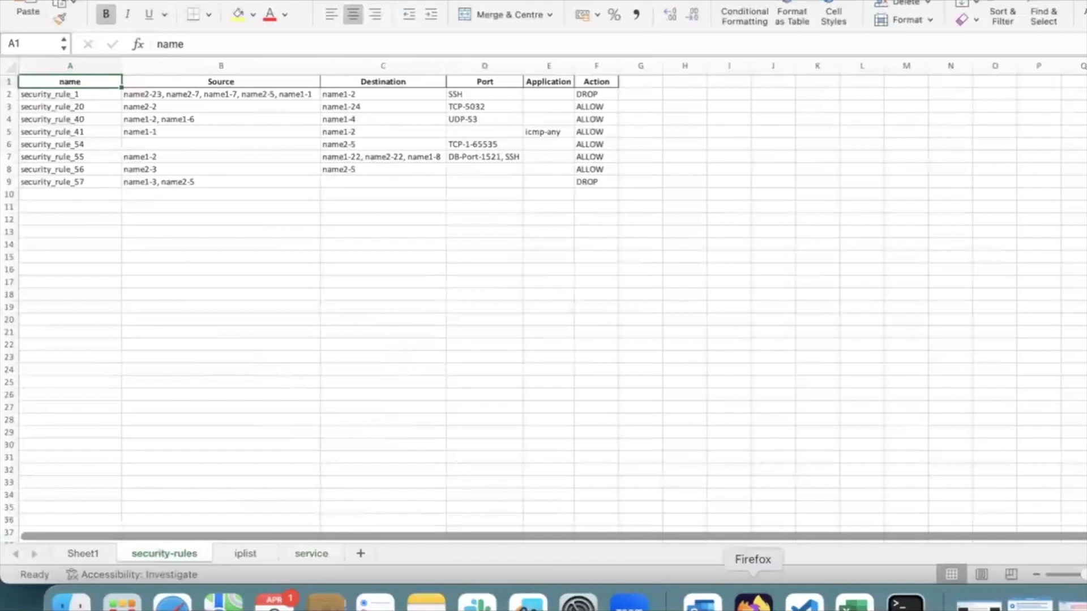
click(753, 603)
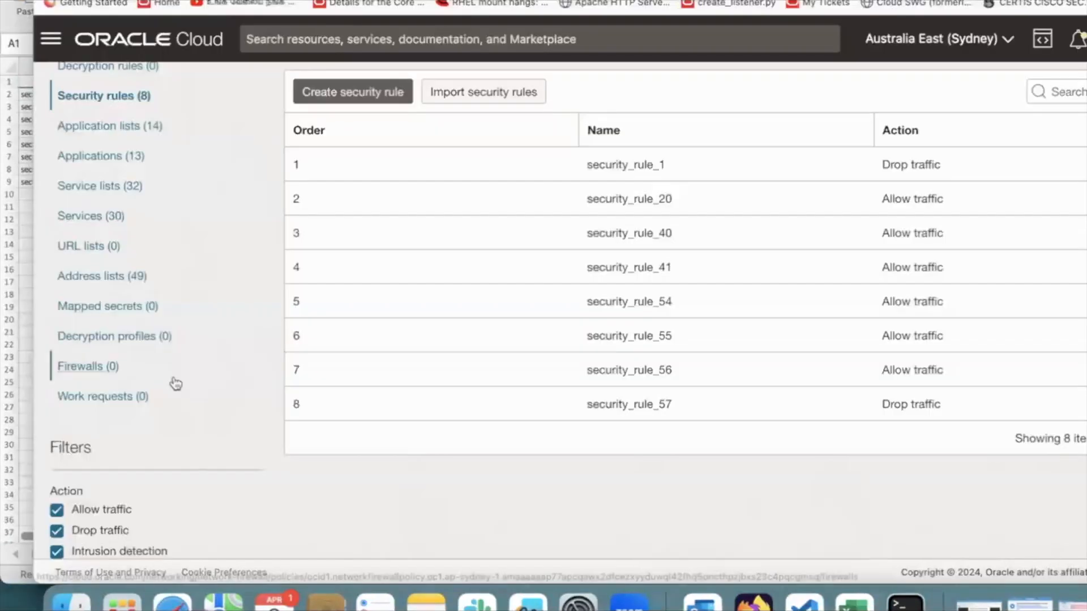
click(26, 315)
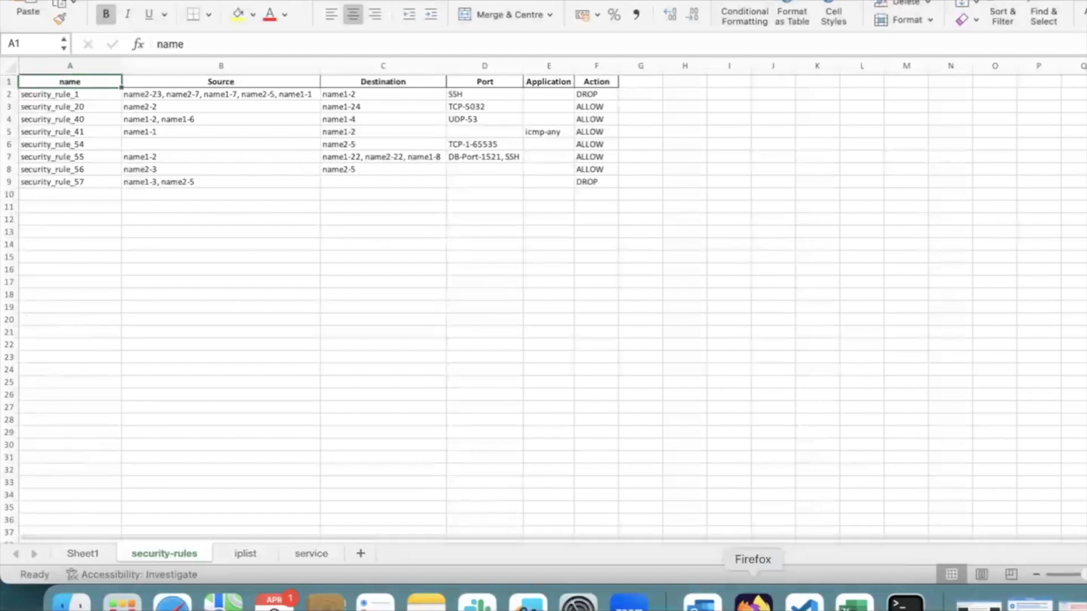
Switch to Oracle Cloud in Firefox and view the details of security_rule_1
click(753, 603)
click(1086, 165)
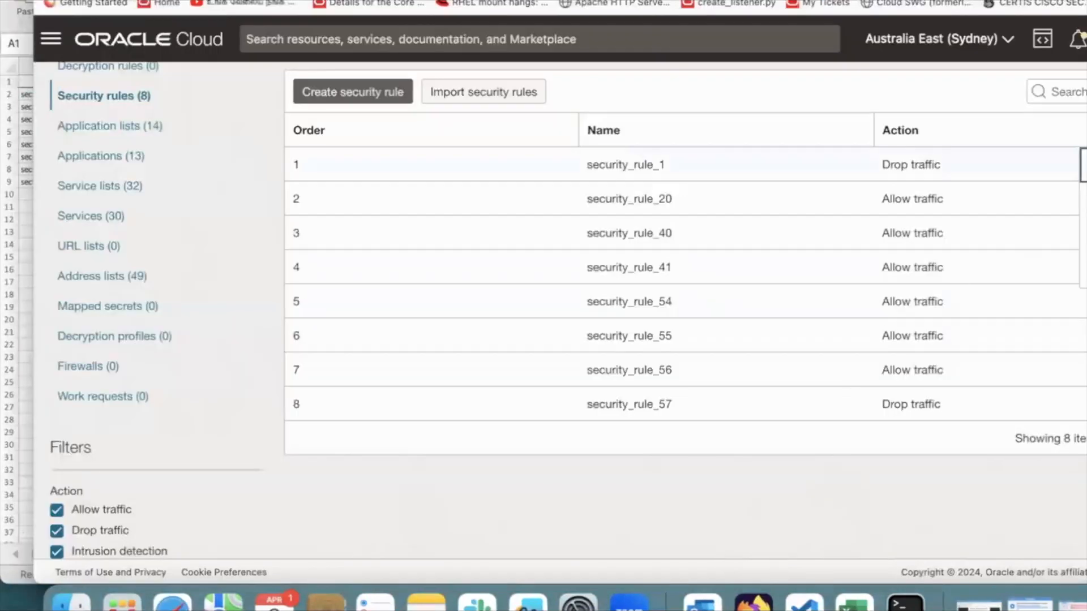
click(1085, 170)
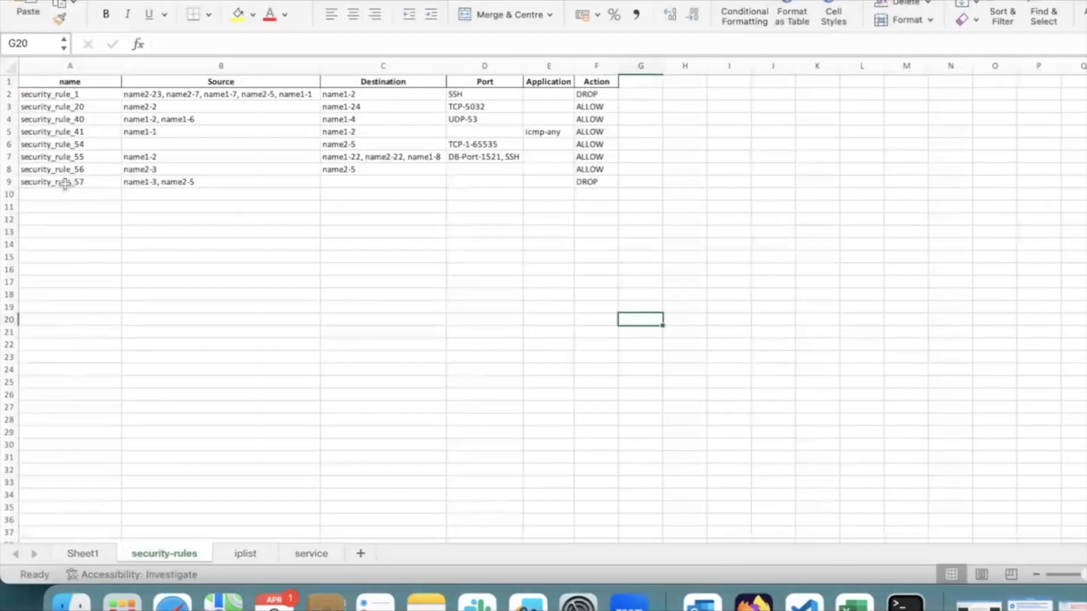
Switch to Excel and copy the security_rule_57 row, columns A to F, into row 10 of the security-rules sheet
click(65, 183)
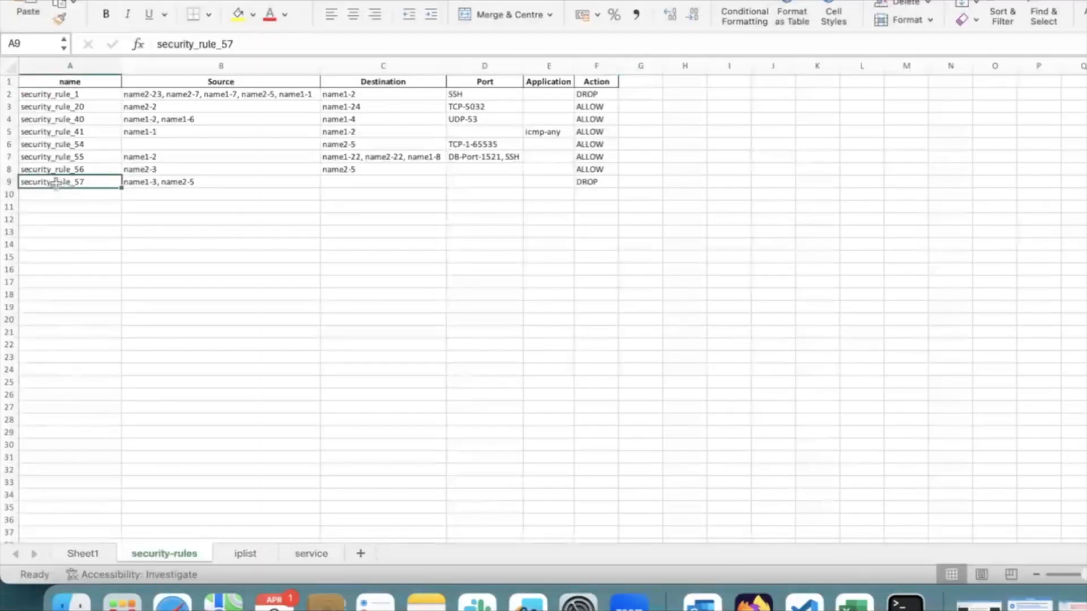
drag(55, 183, 592, 182)
key(super+c)
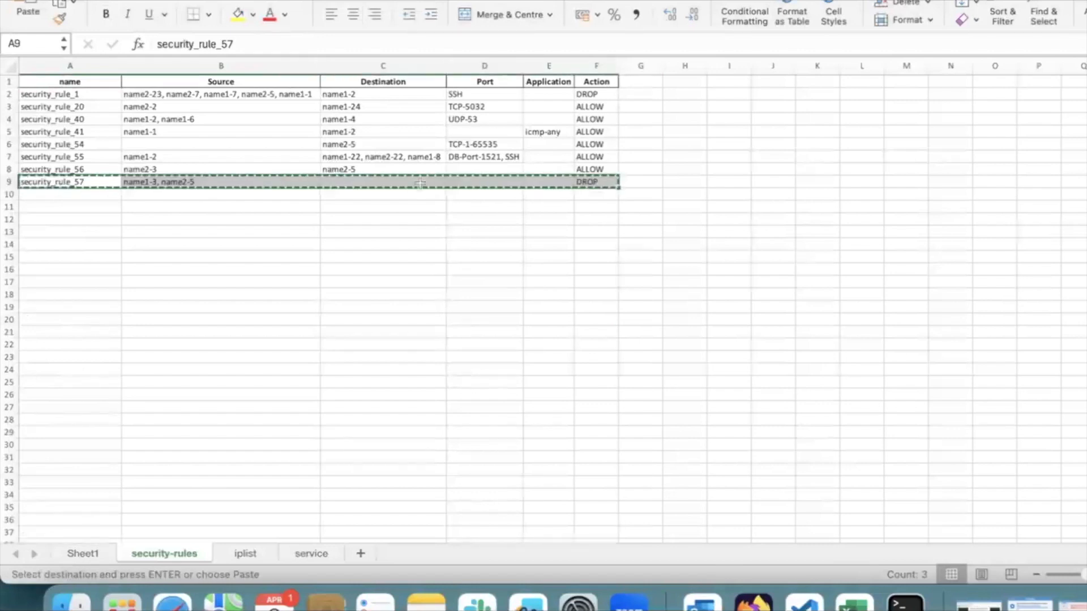
click(82, 193)
key(super+v)
Rename the copied rule in cell A10 to security_rule_58
double_click(93, 195)
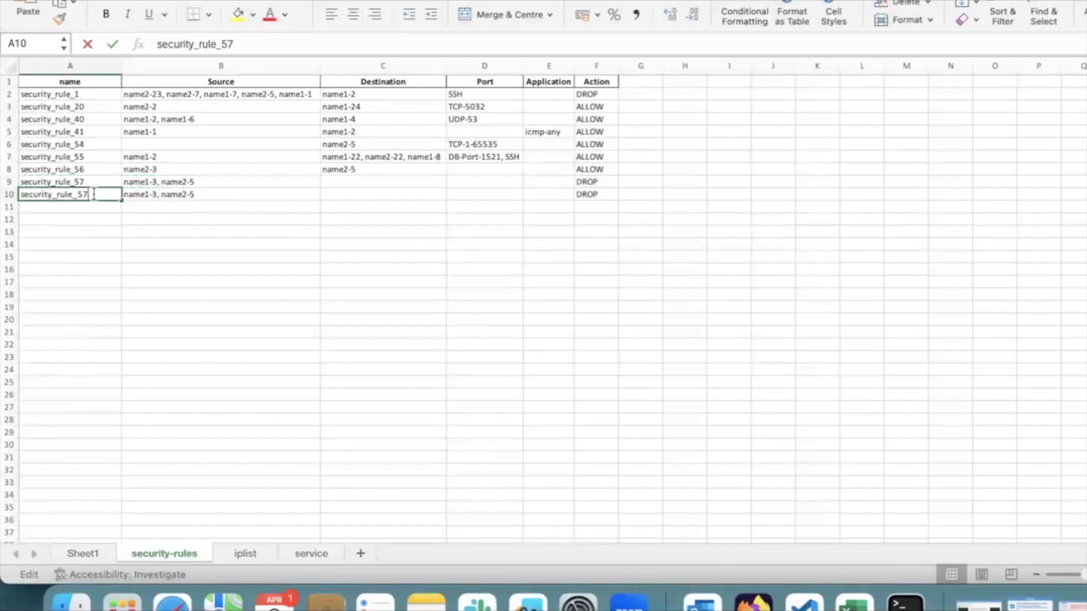
key(BackSpace)
text(8)
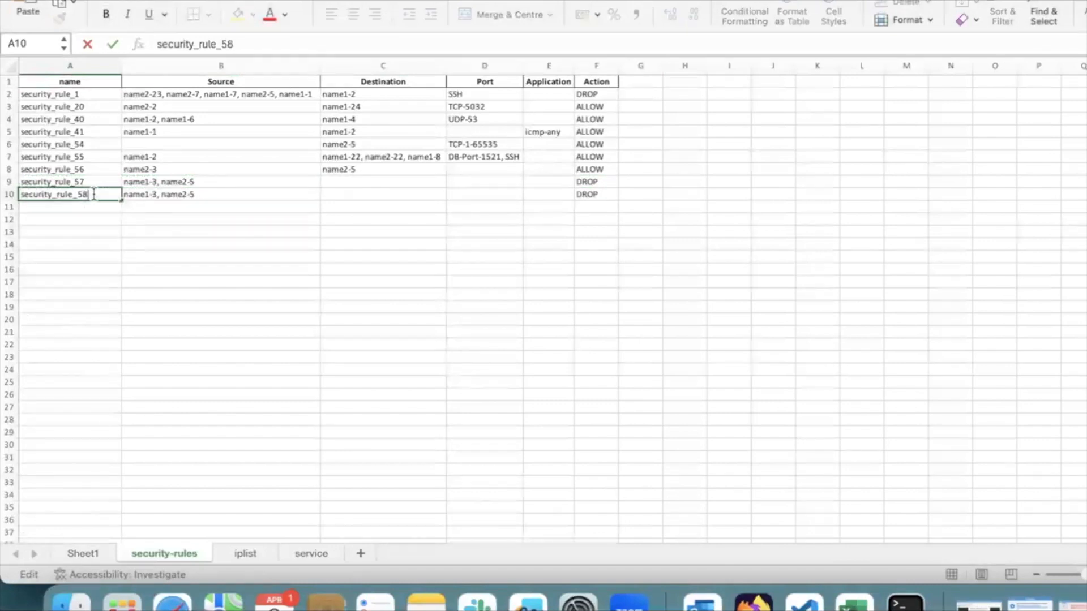
click(225, 245)
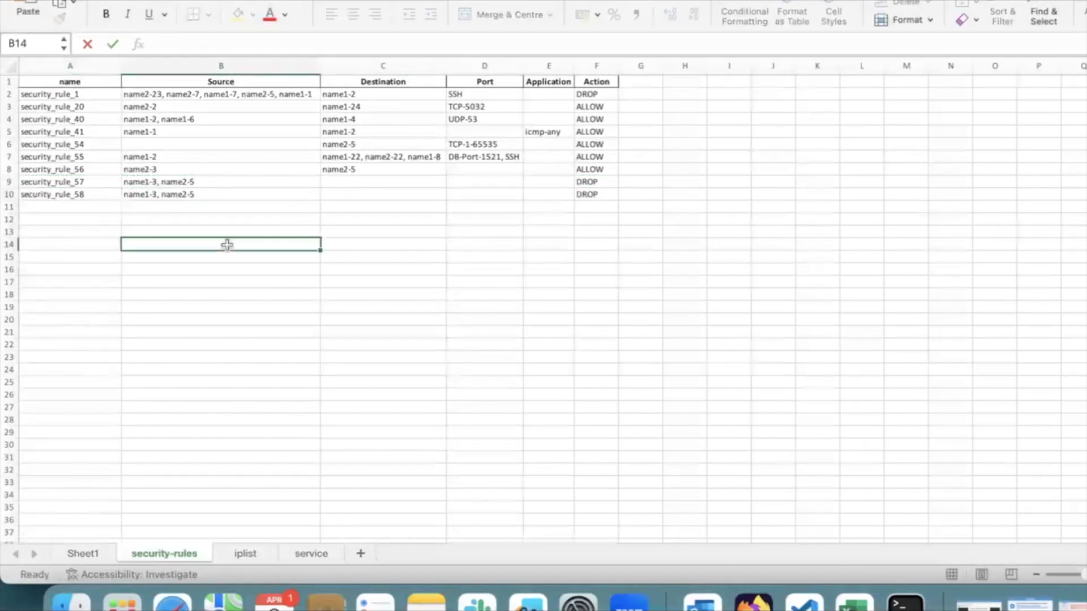
Clear the source addresses of security_rule_58 in cell B10
double_click(203, 196)
key(BackSpace)
key(BackSpace)
key(BackSpace)
key(BackSpace)
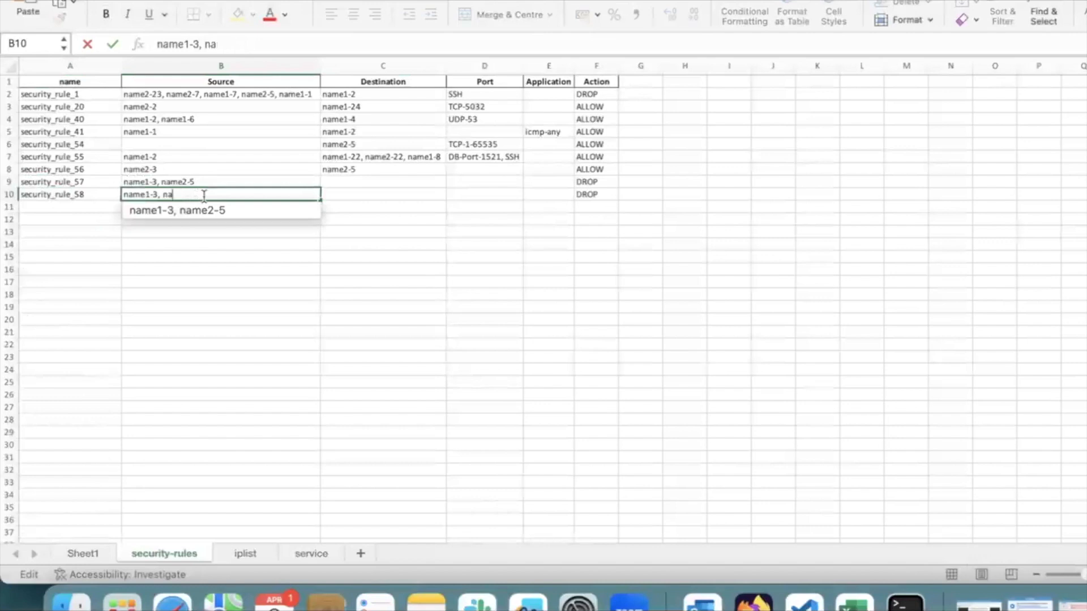
key(BackSpace)
key(BackSpace)
key(BackSpace)
key(BackSpace)
key(BackSpace)
key(BackSpace)
key(BackSpace)
key(BackSpace)
key(BackSpace)
key(BackSpace)
key(BackSpace)
click(235, 236)
Set the action of security_rule_58 in cell F10 to ALLOW by copying it from the security_rule_56 row
click(601, 195)
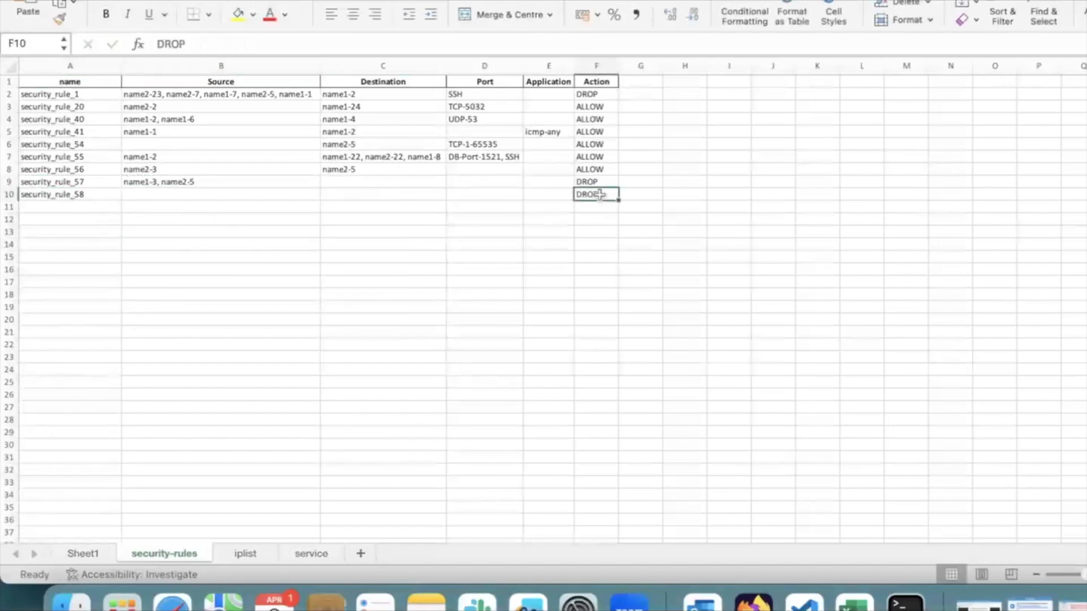
click(603, 169)
key(super+c)
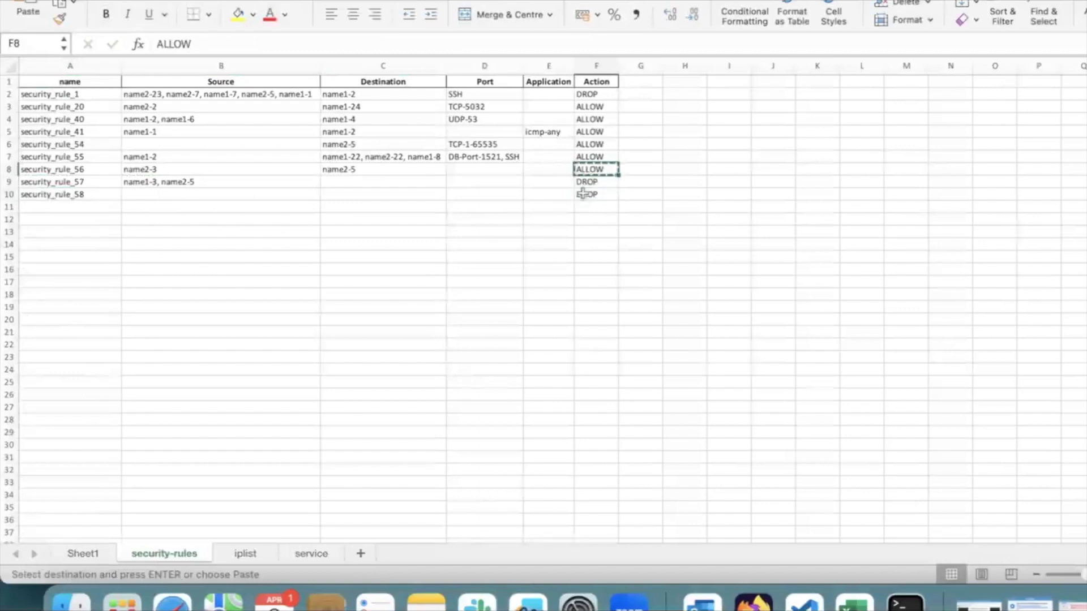
click(585, 195)
key(super+v)
click(590, 233)
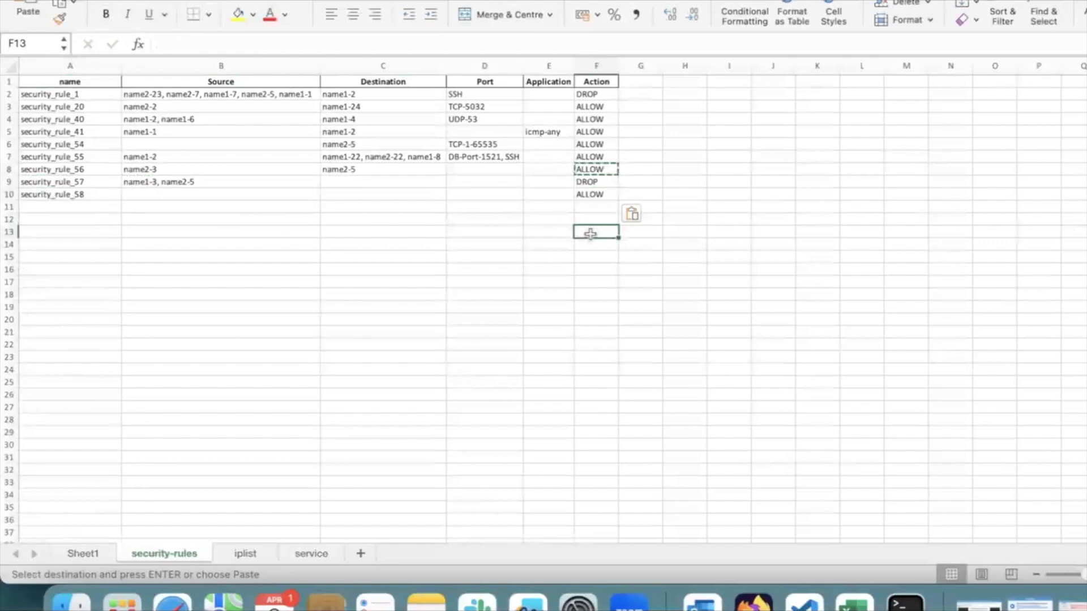
key(Escape)
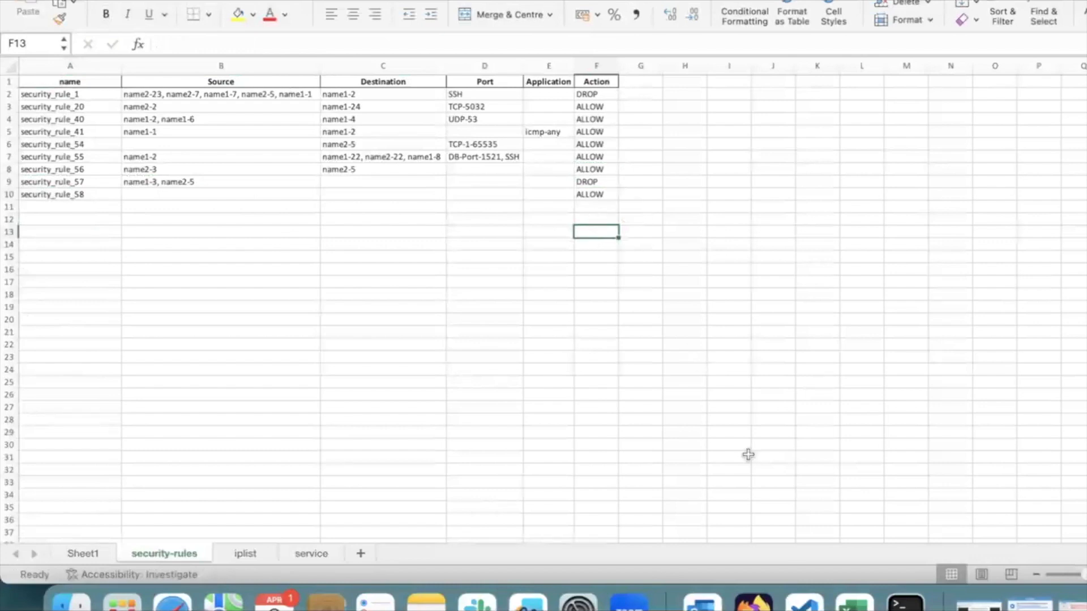
Switch to Oracle Cloud in Firefox, close the security rule details and return to the network firewall policies list
click(753, 602)
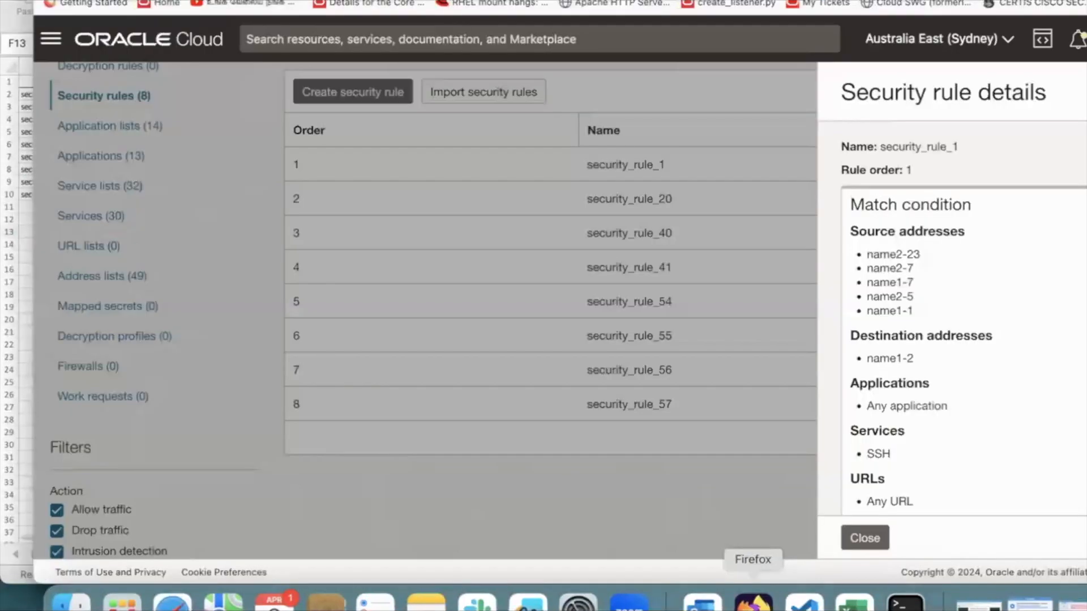
click(699, 478)
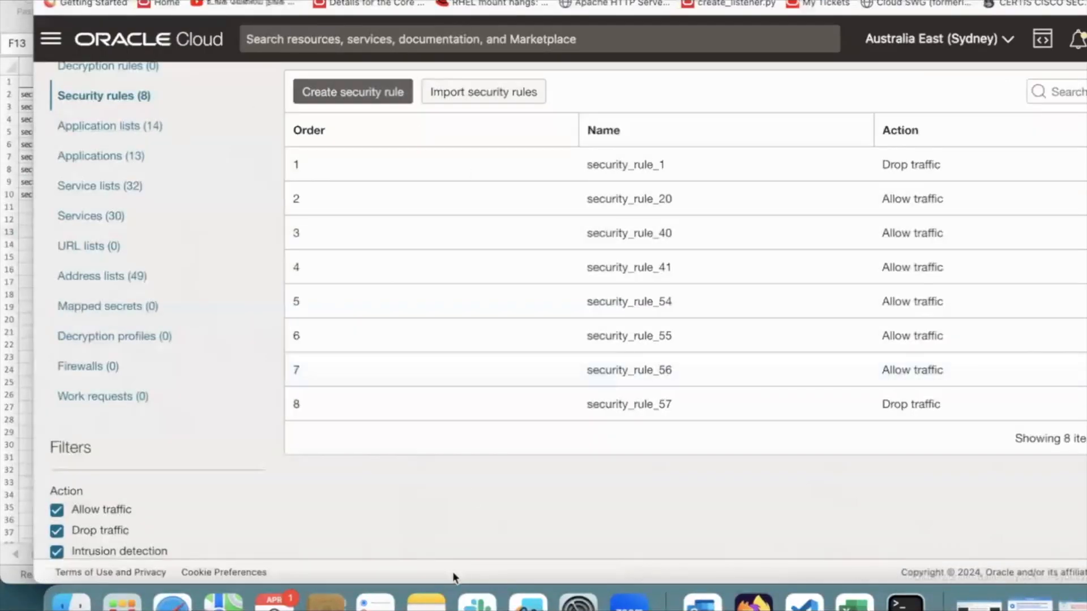
scroll(477, 528, up, 10)
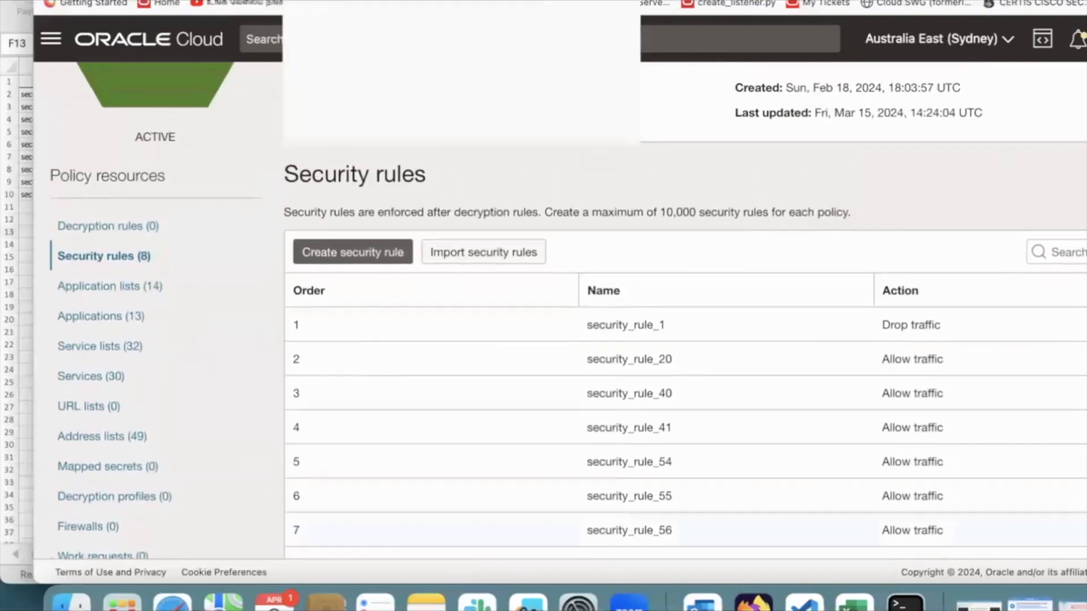
click(274, 89)
Create a new network firewall policy named "modified demo" in the current compartment
click(107, 198)
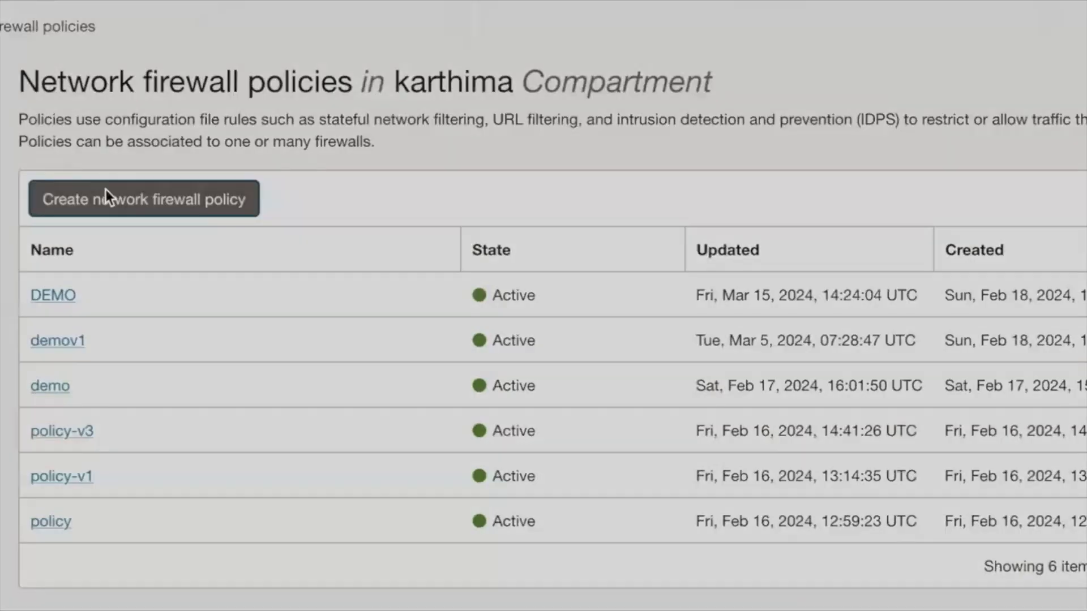
drag(1068, 315, 648, 287)
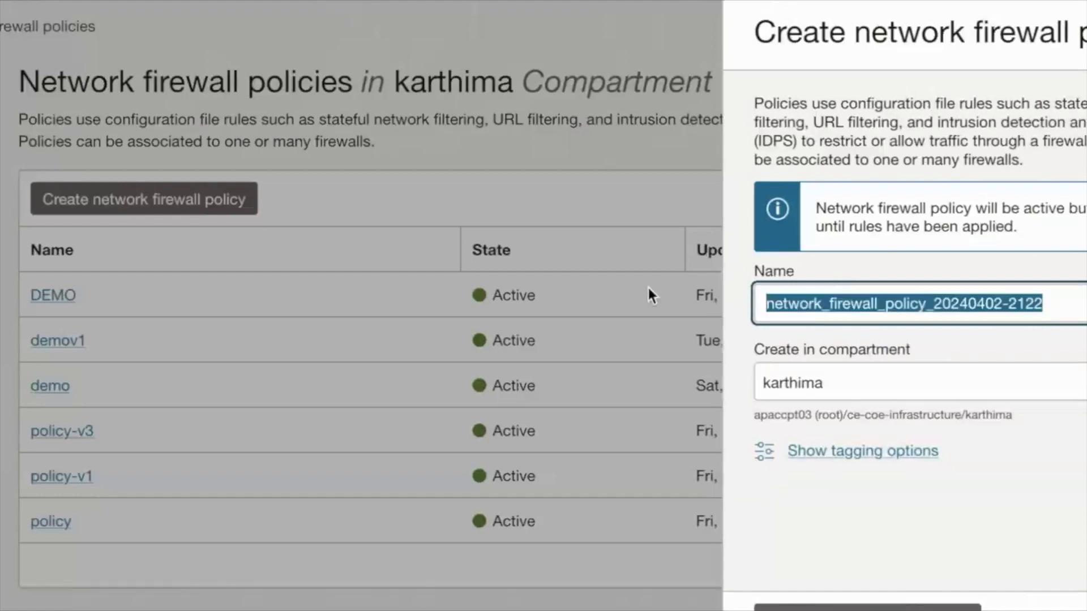
text(modified)
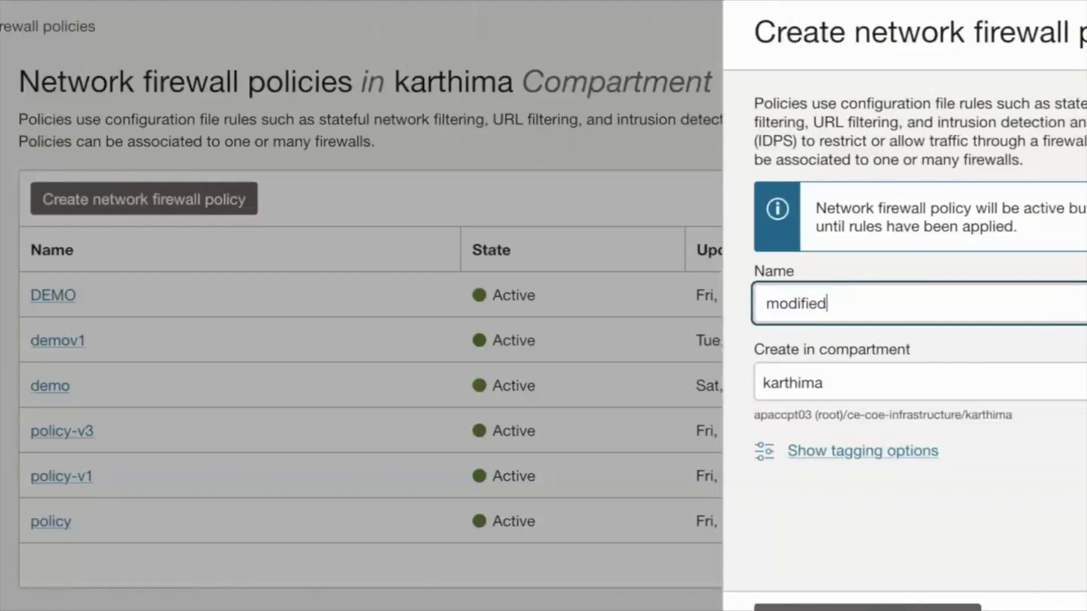
text( dem)
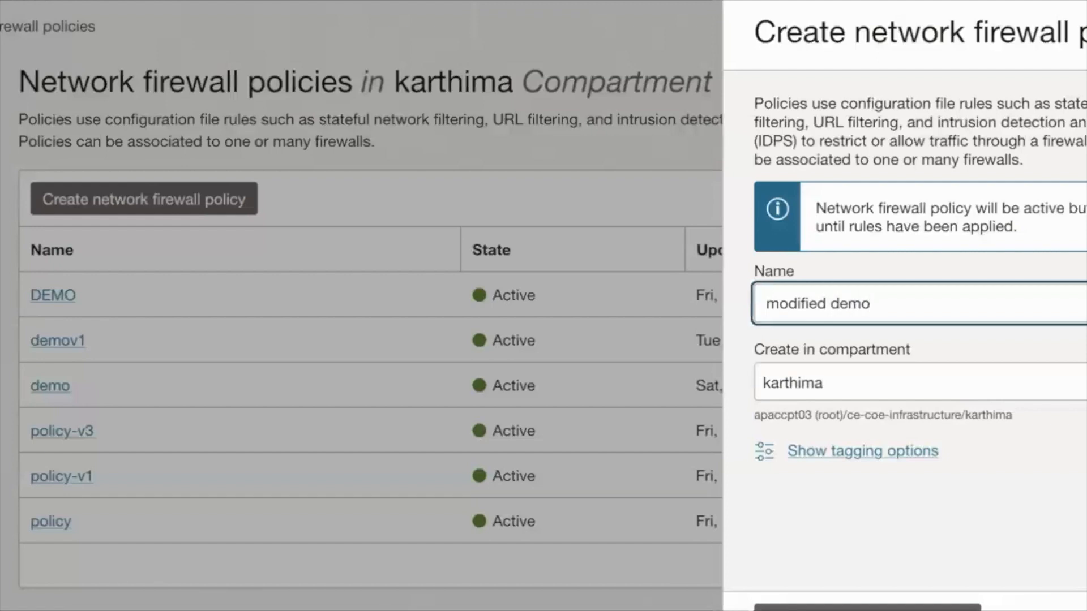
text(o)
click(826, 607)
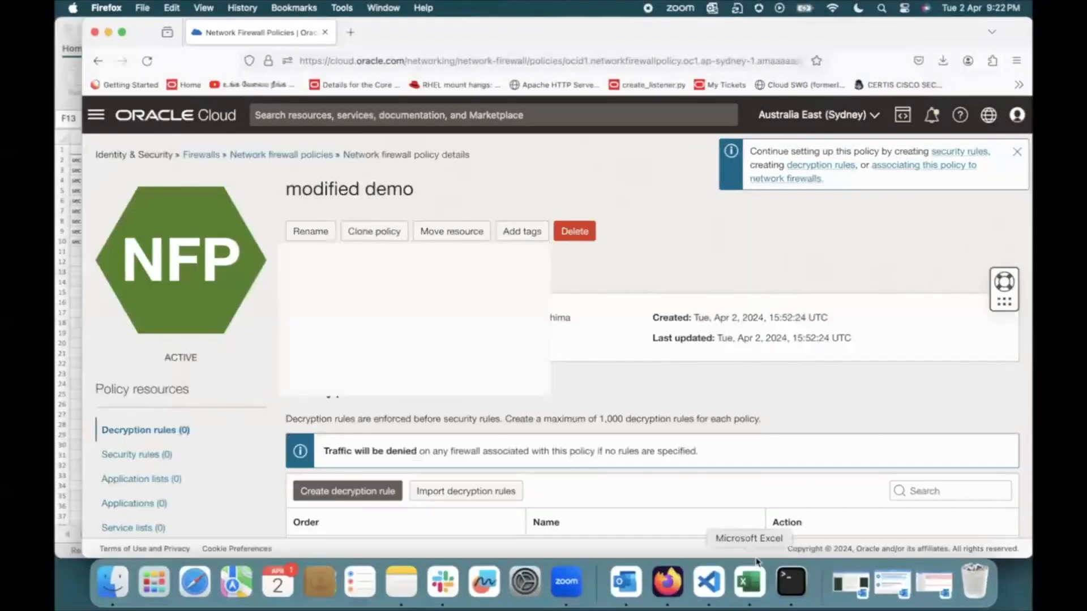
Switch to Excel, close the edited output.xlsx workbook and return to the project in VS Code
click(708, 581)
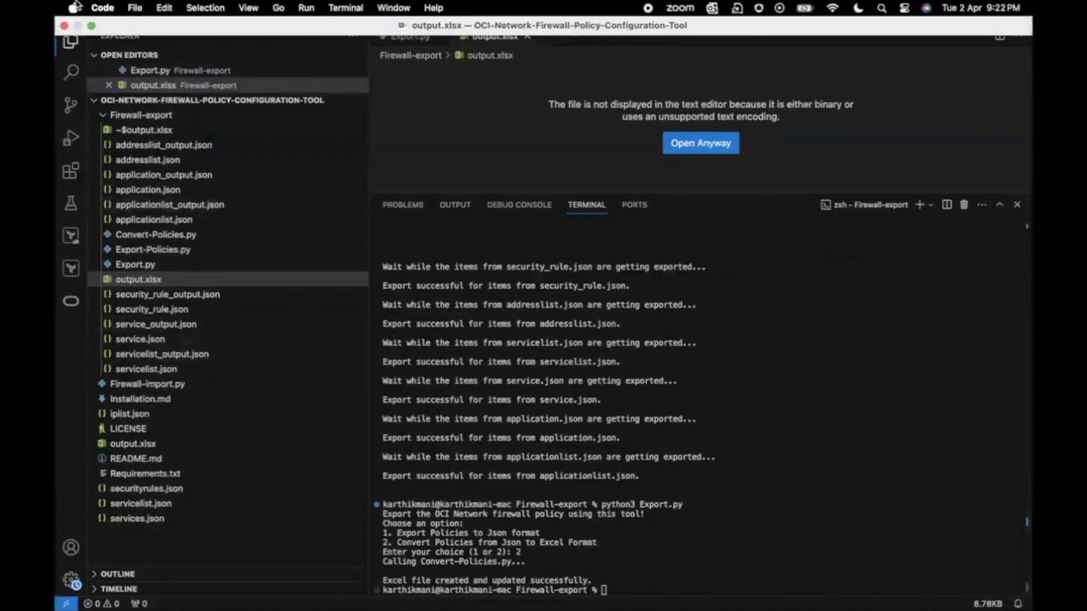
click(94, 25)
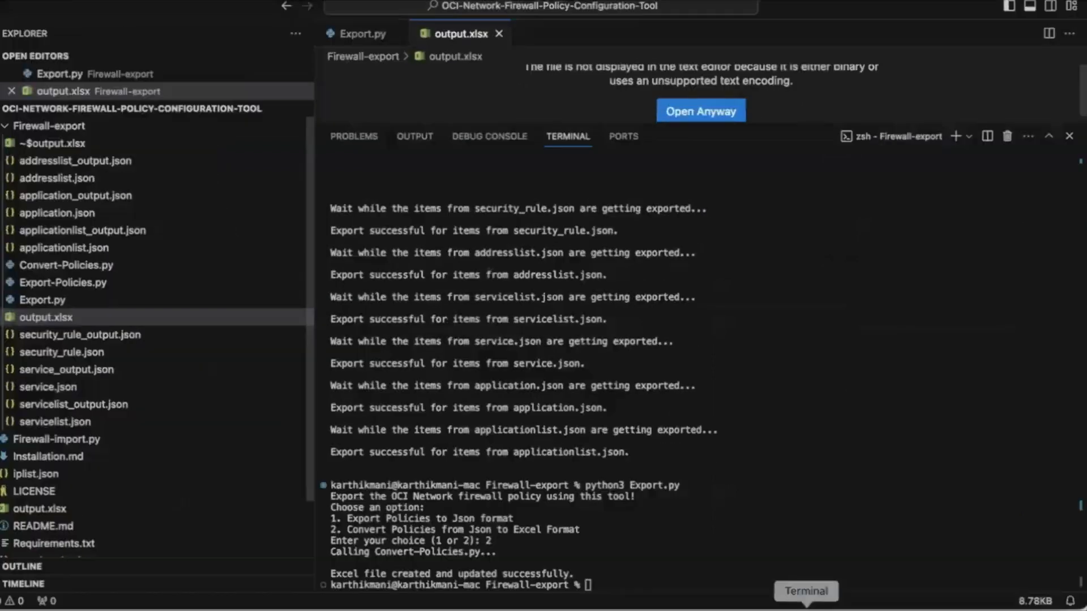
click(757, 610)
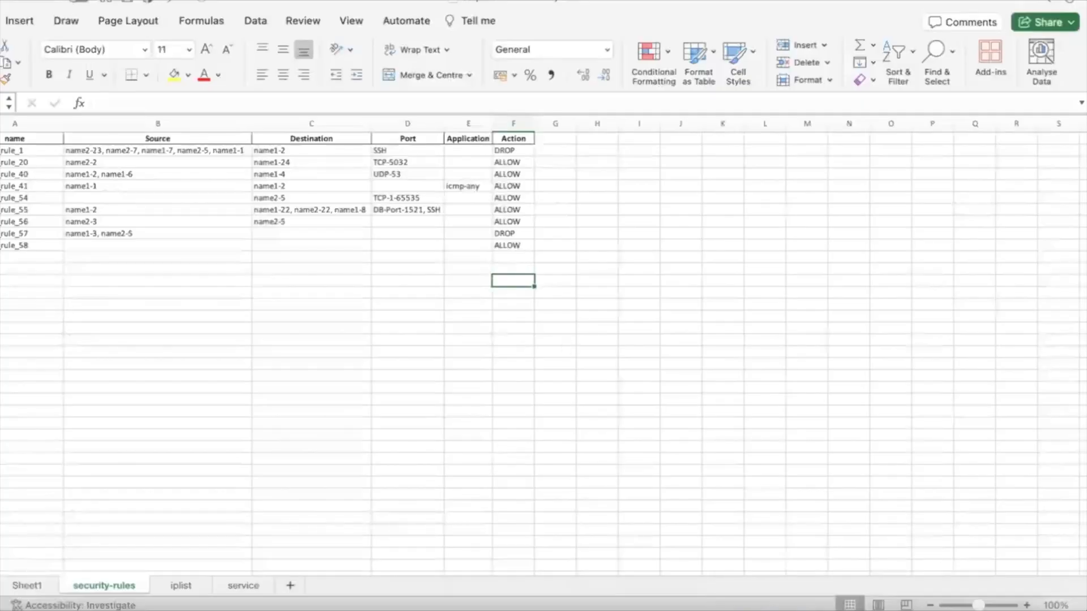
click(1, 1)
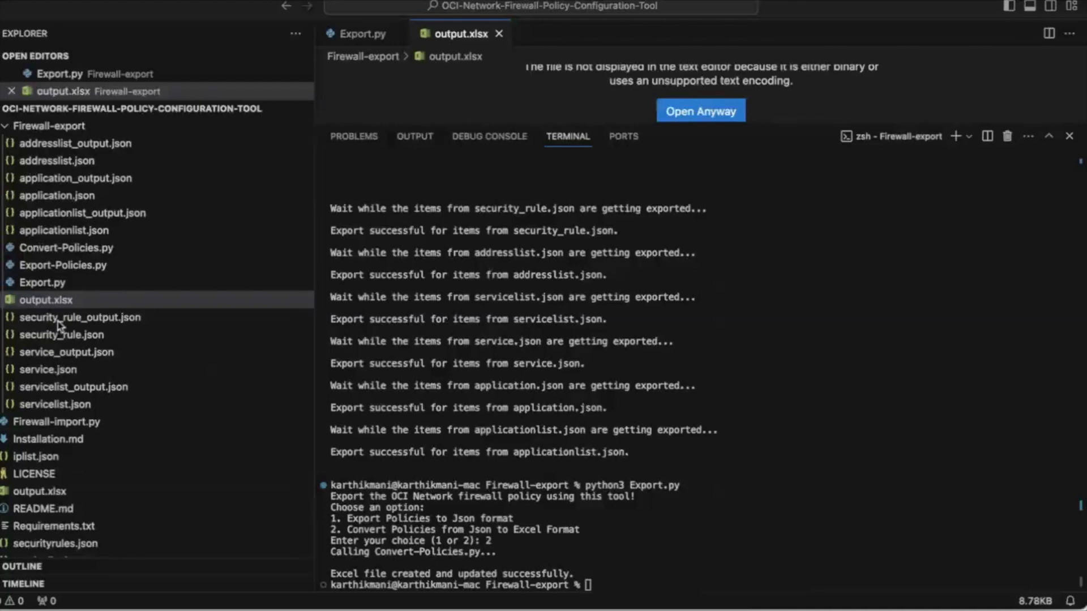
Move output.xlsx from the Firewall-export folder into the OCI-Network-Firewall-Policy-Configuration-Tool root folder and confirm the move
click(51, 302)
drag(51, 302, 47, 496)
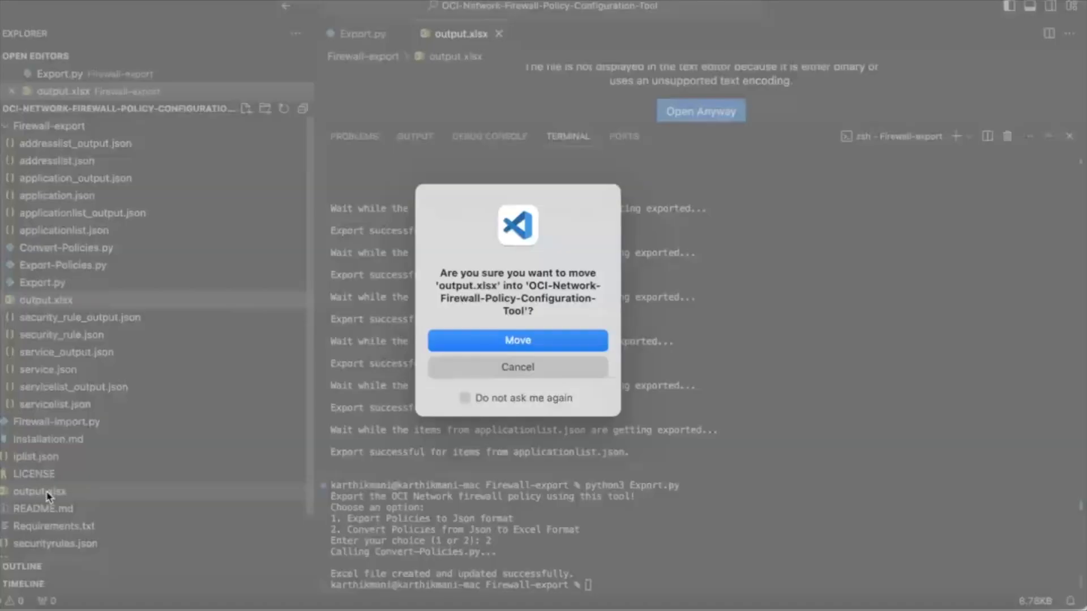
click(480, 340)
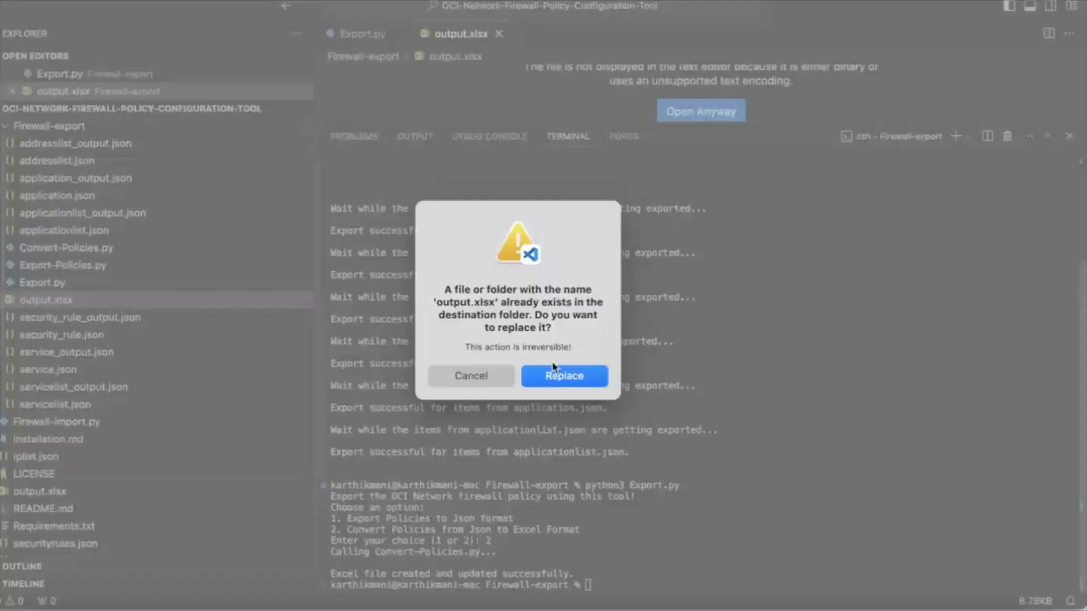
Print the terminal's current working directory with pwd
click(559, 372)
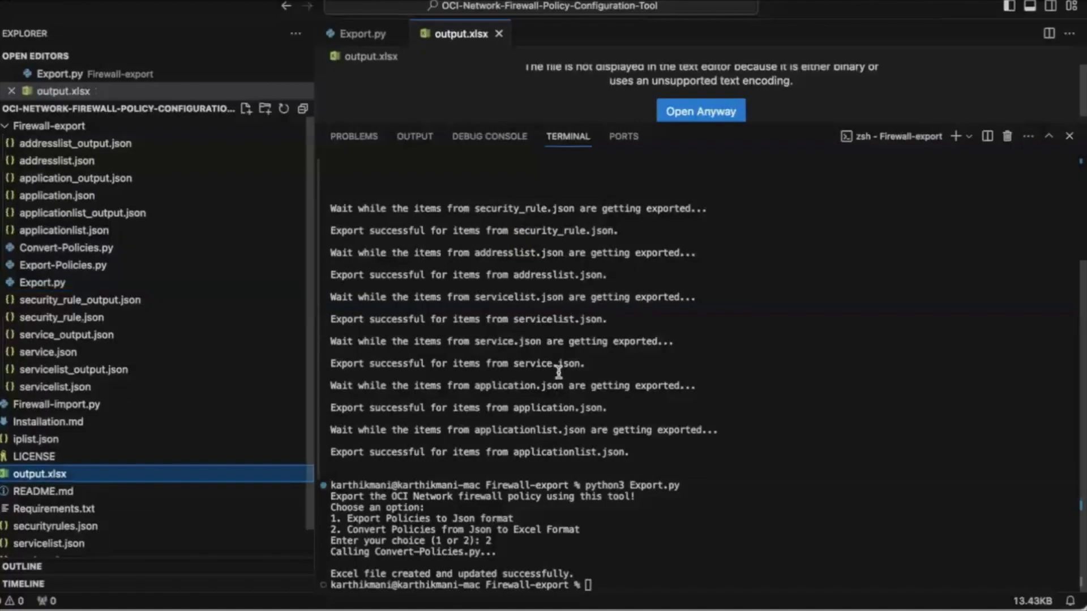
click(634, 577)
text(pwd)
key(Return)
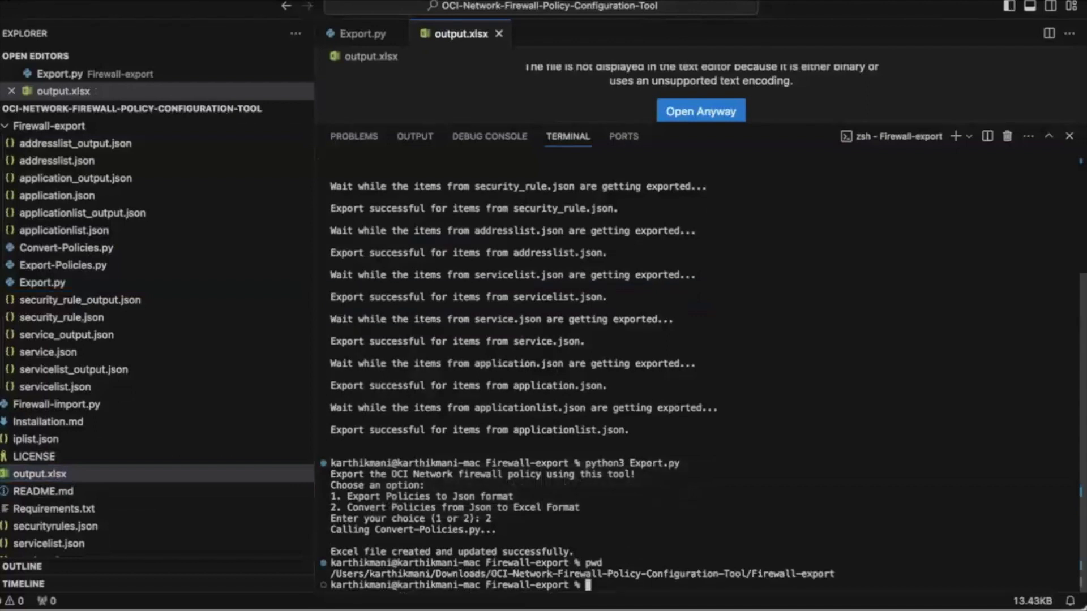
Change the terminal's directory with cd to the OCI-Network-Firewall-Policy-Configuration-Tool folder, using its path from the pwd output
drag(745, 574, 332, 575)
key(super+c)
text(cd)
key(super+v)
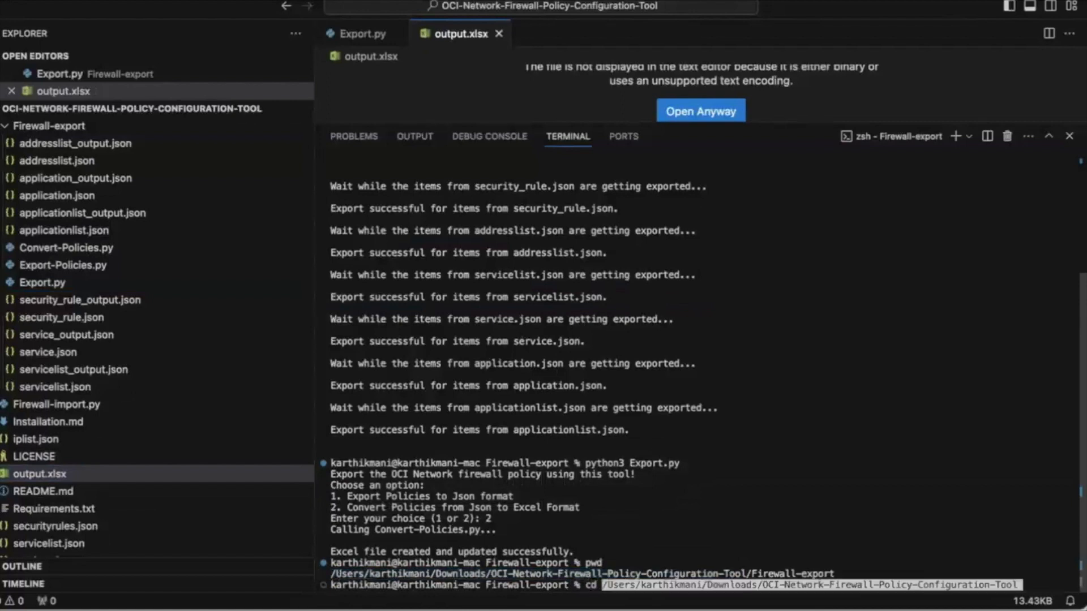
key(Return)
Clear the terminal and list the project folder's contents with ls
key(Return)
key(Return)
key(Return)
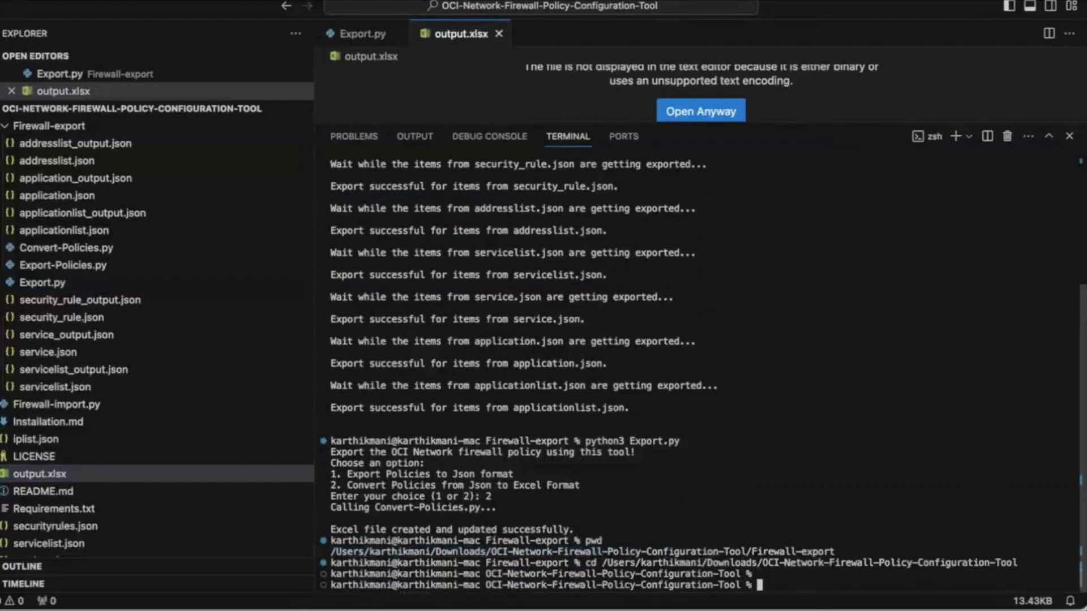
text(clear)
key(Return)
text(ls)
key(Return)
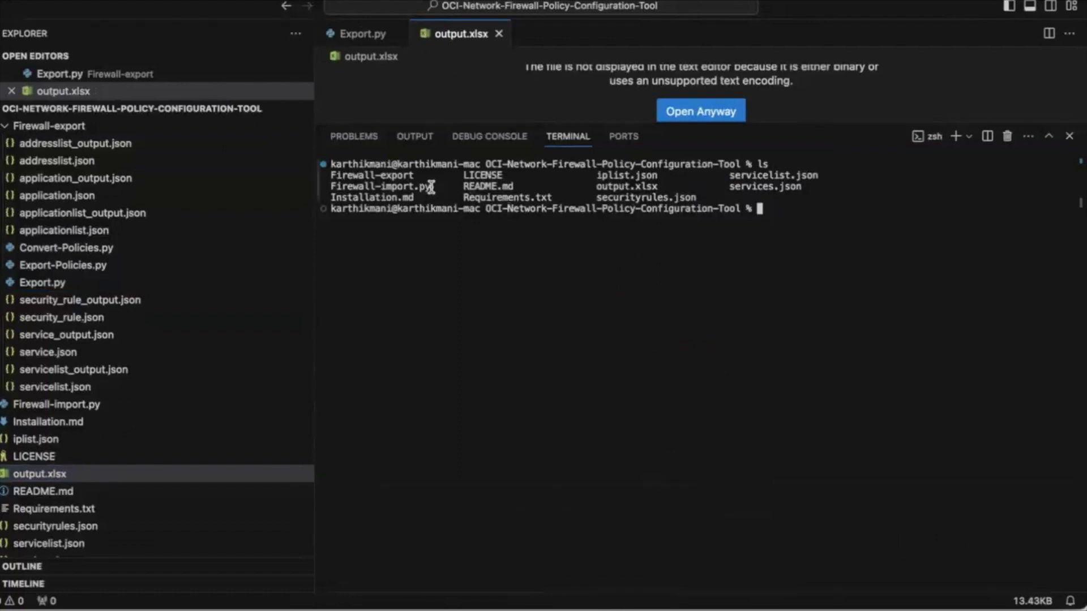
Run python3 Firewall-import.py -i output.xlsx in the terminal, and collapse the Firewall-export folder in the file tree
text(python3)
drag(435, 186, 828, 214)
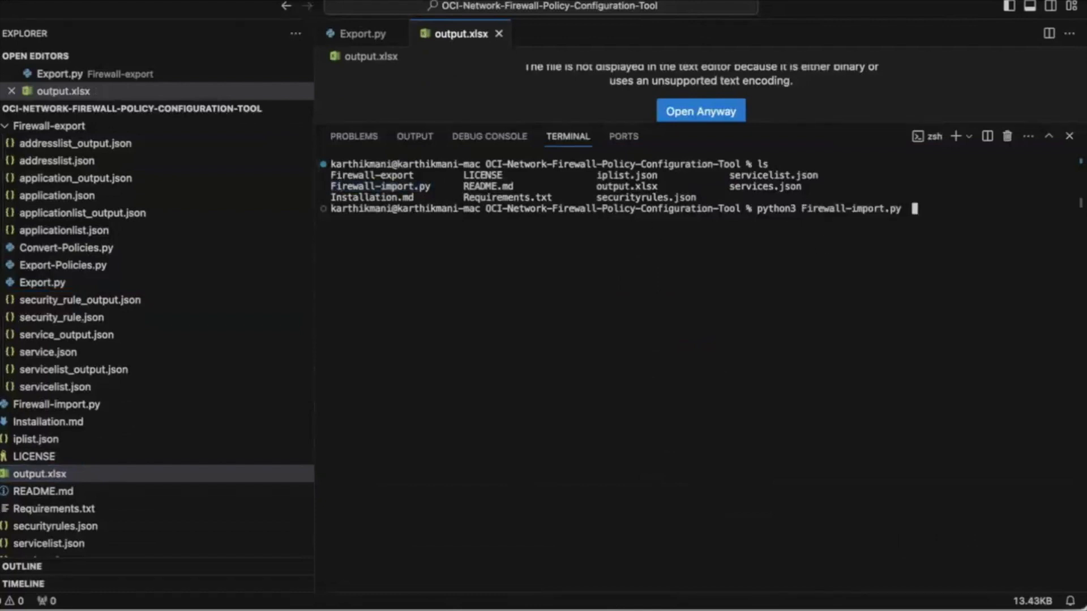
text(-i output.xlsx)
key(Return)
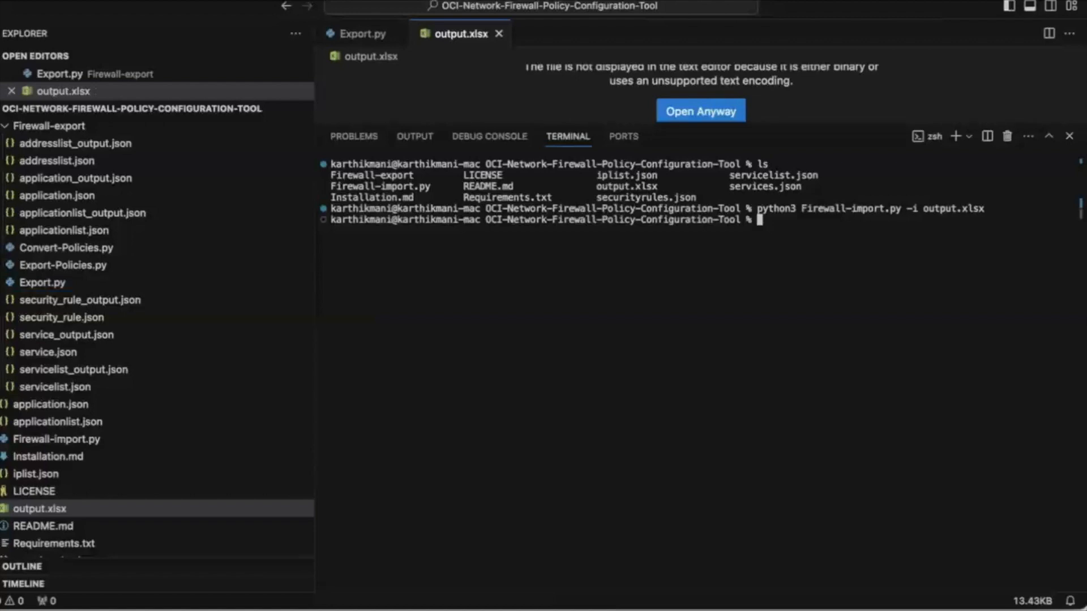
click(9, 129)
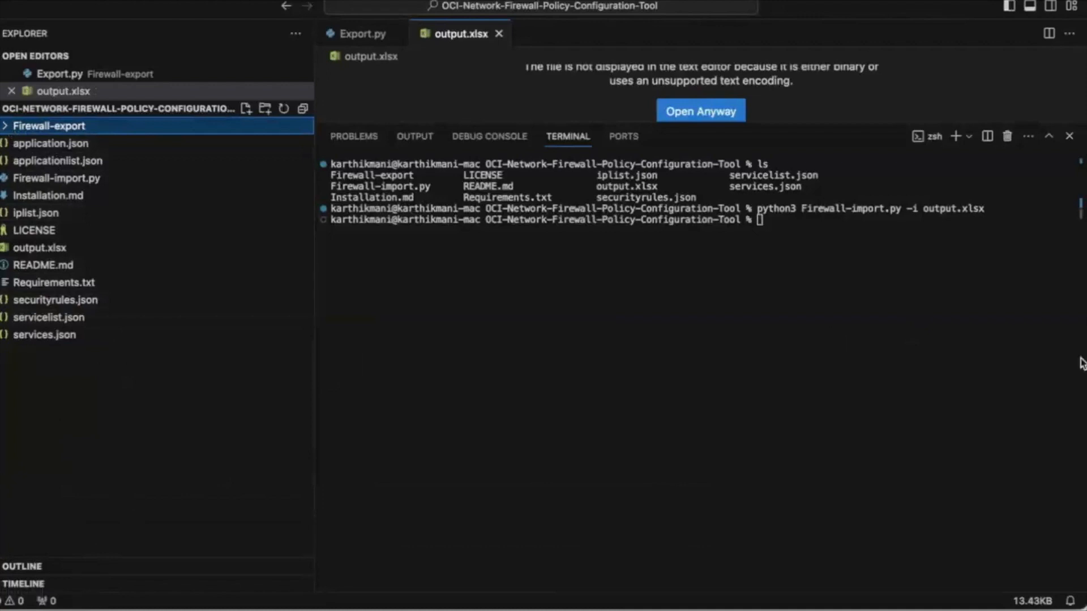
Switch to Oracle Cloud in Firefox and open the address list import for the "modified demo" policy
click(662, 604)
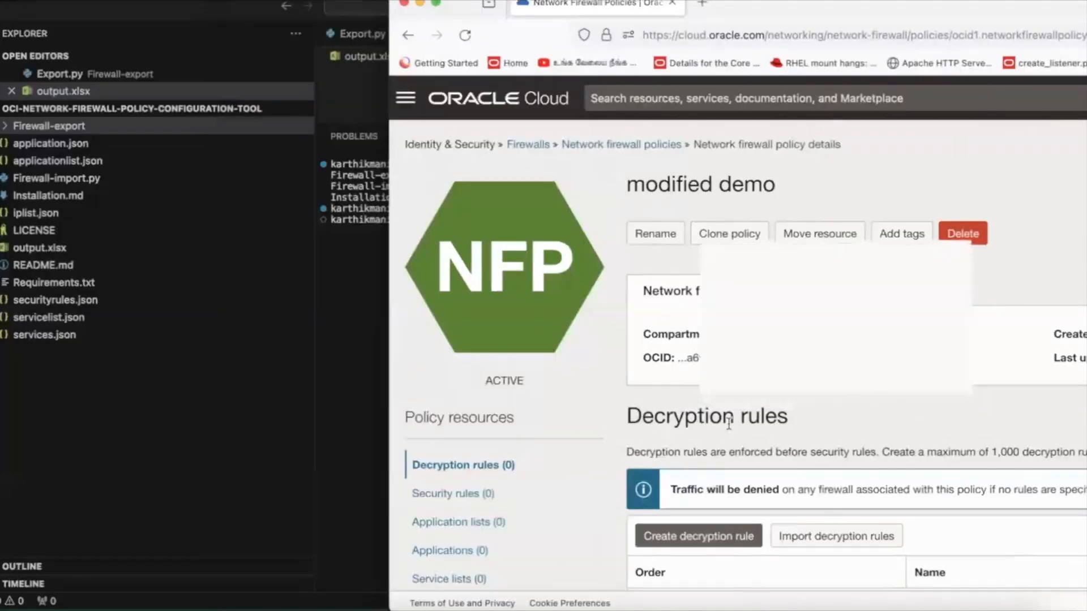
scroll(729, 425, down, 5)
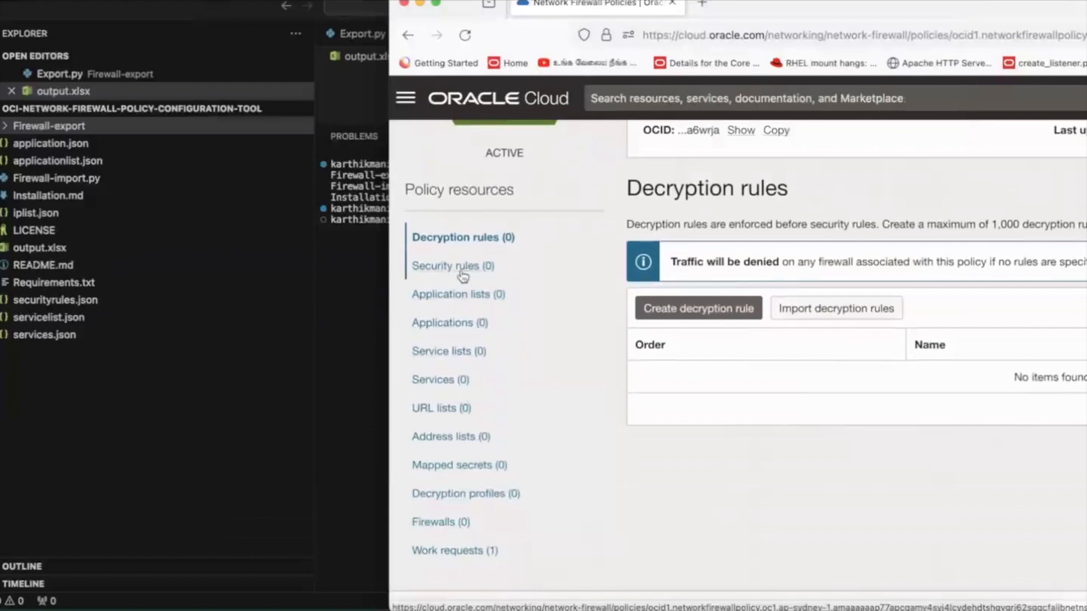
click(444, 437)
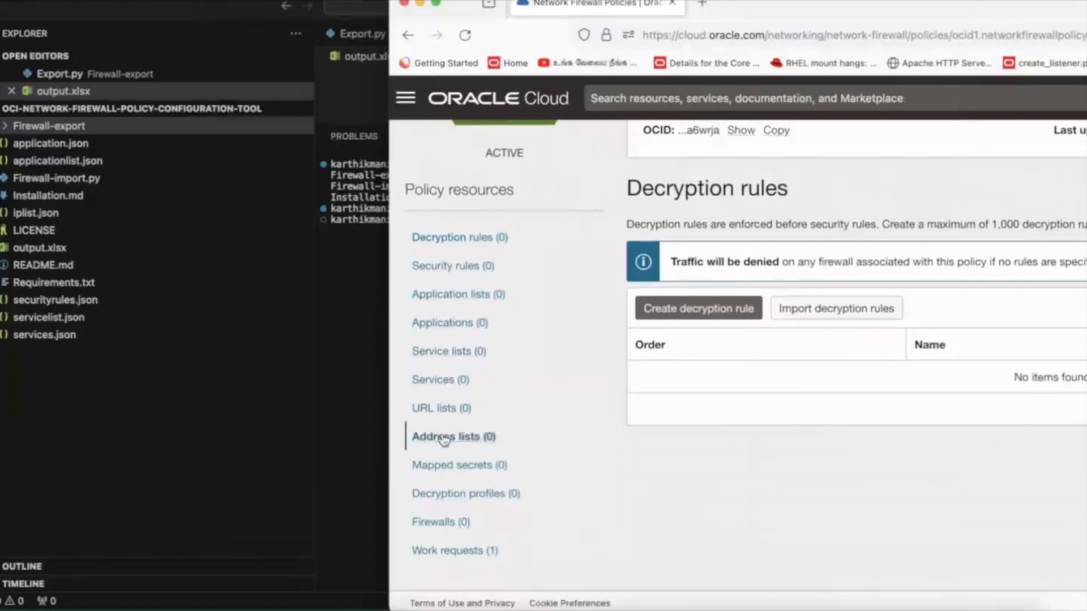
click(790, 284)
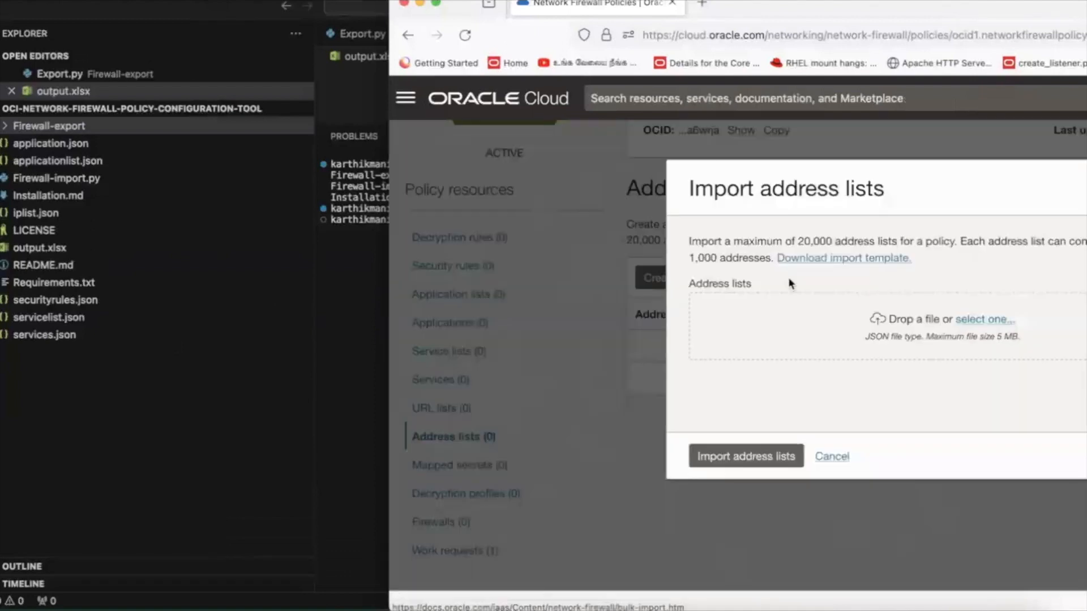
Find iplist.json in Finder and add it as the file for the address lists import
click(17, 604)
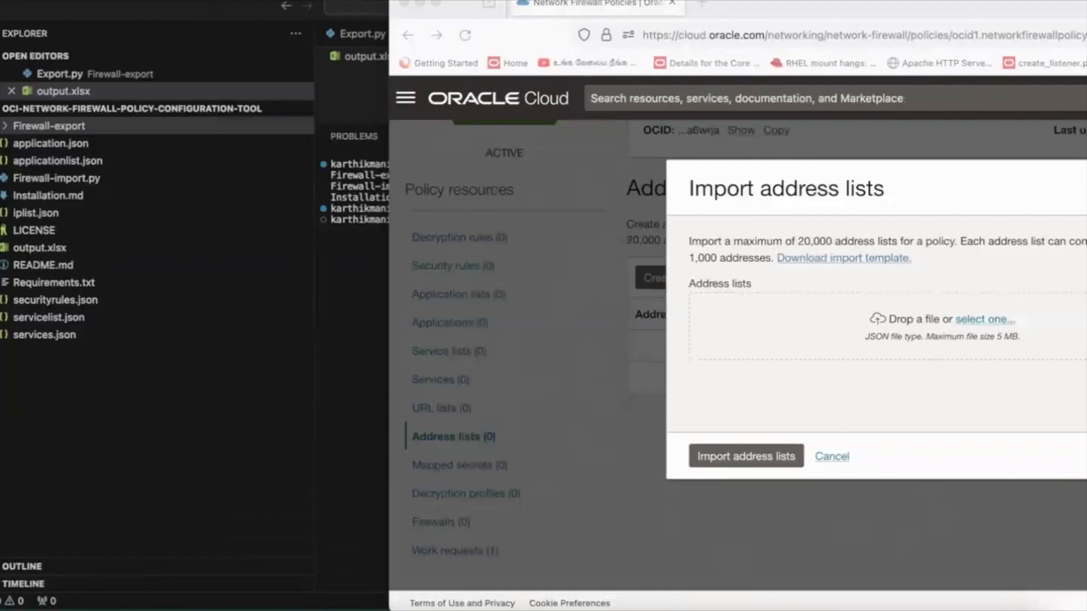
mouse_move(1086, 0)
mouse_down()
mouse_move(978, 0)
mouse_move(1001, 0)
mouse_move(821, 51)
mouse_up()
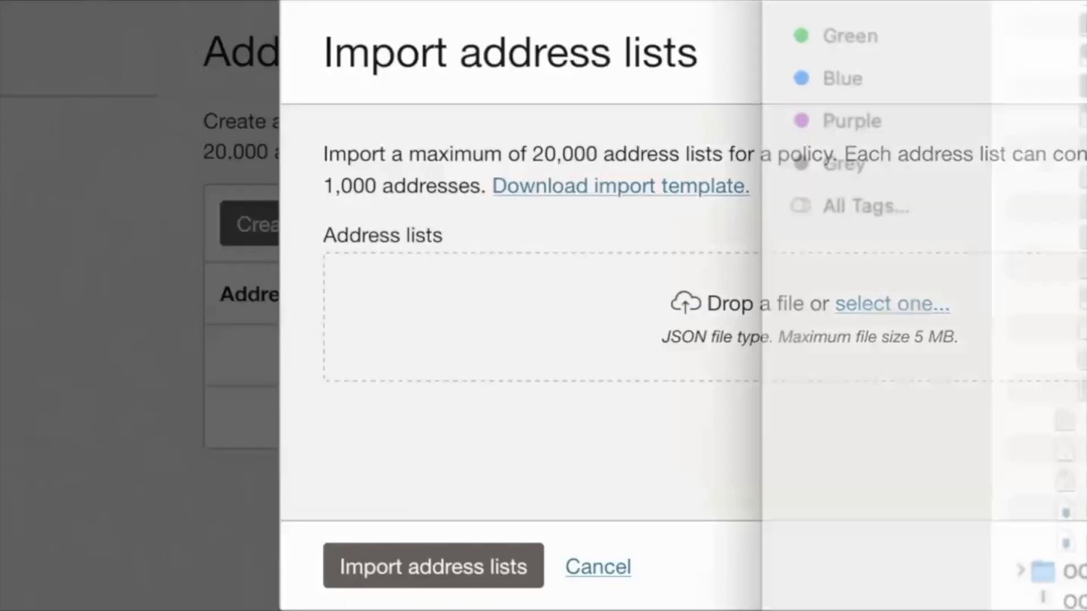
drag(821, 0, 0, 0)
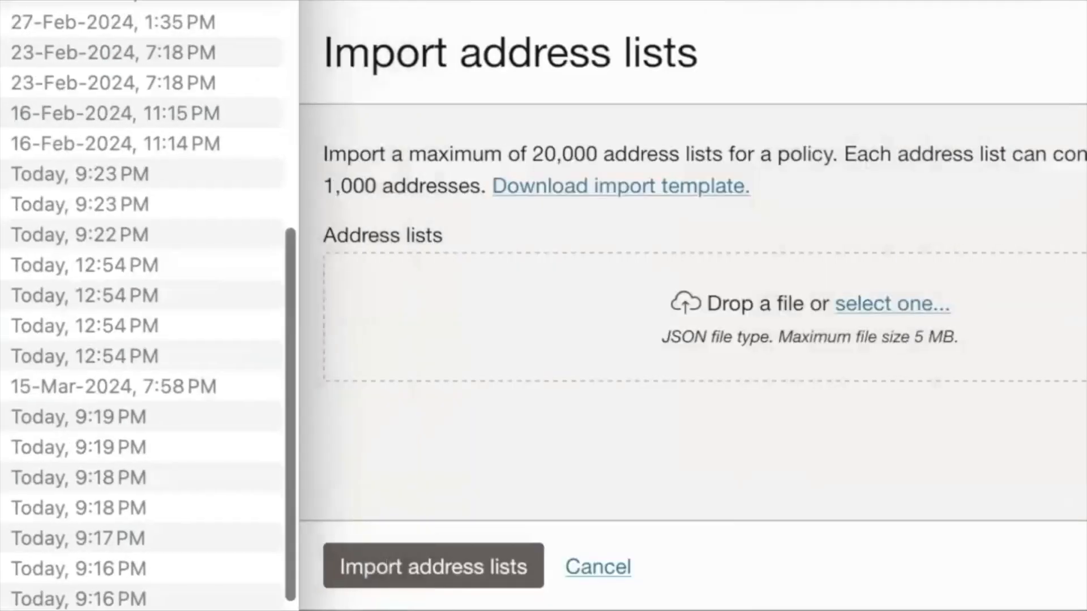
click(113, 387)
key(Right)
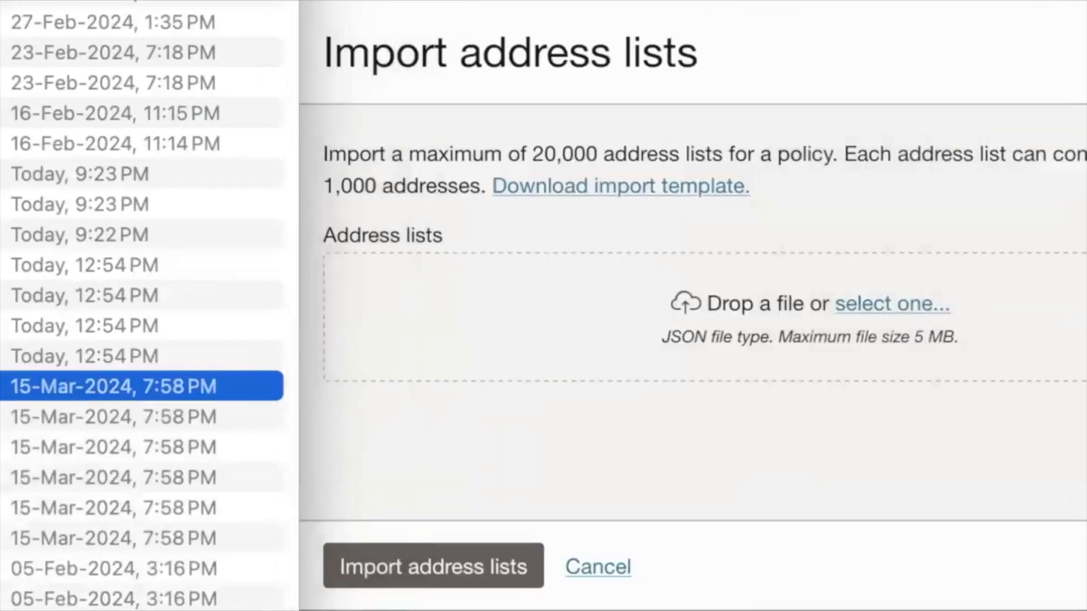
click(114, 327)
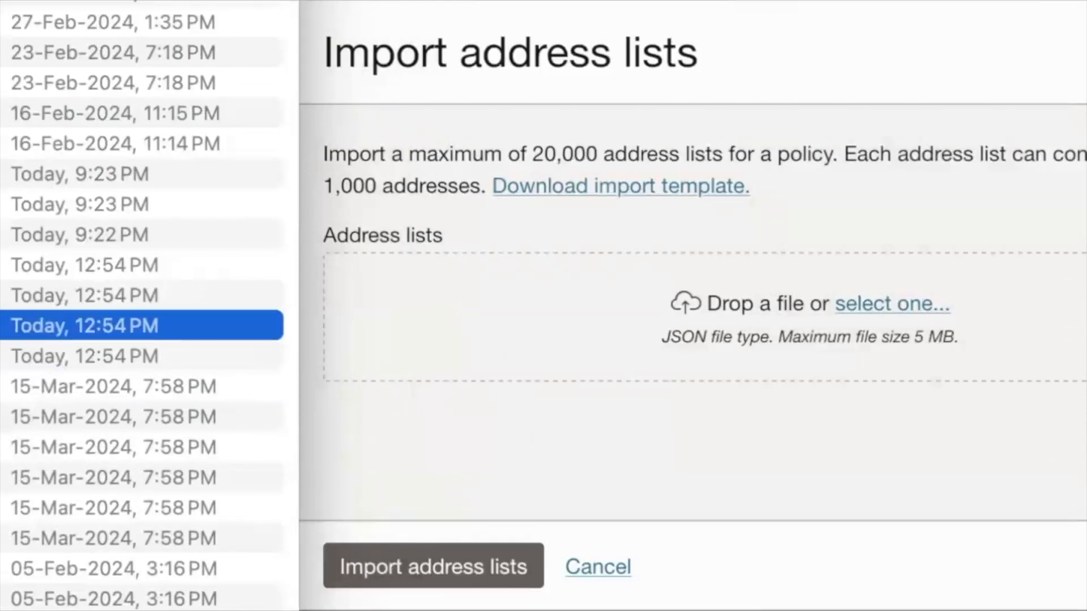
drag(85, 326, 618, 316)
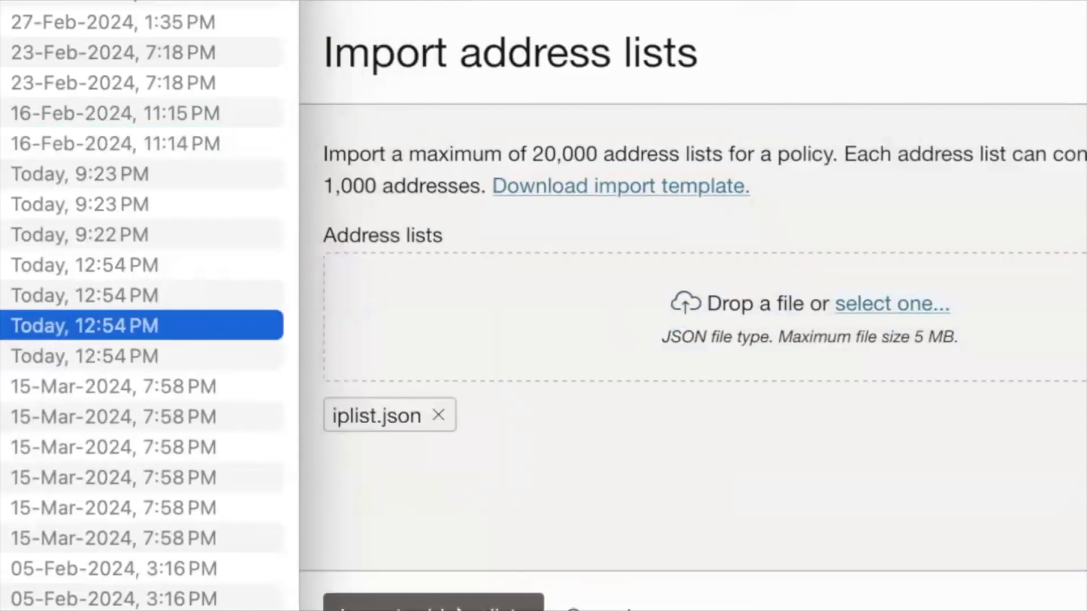
Import the address lists from iplist.json into the policy and check the resulting address lists
click(460, 610)
click(460, 610)
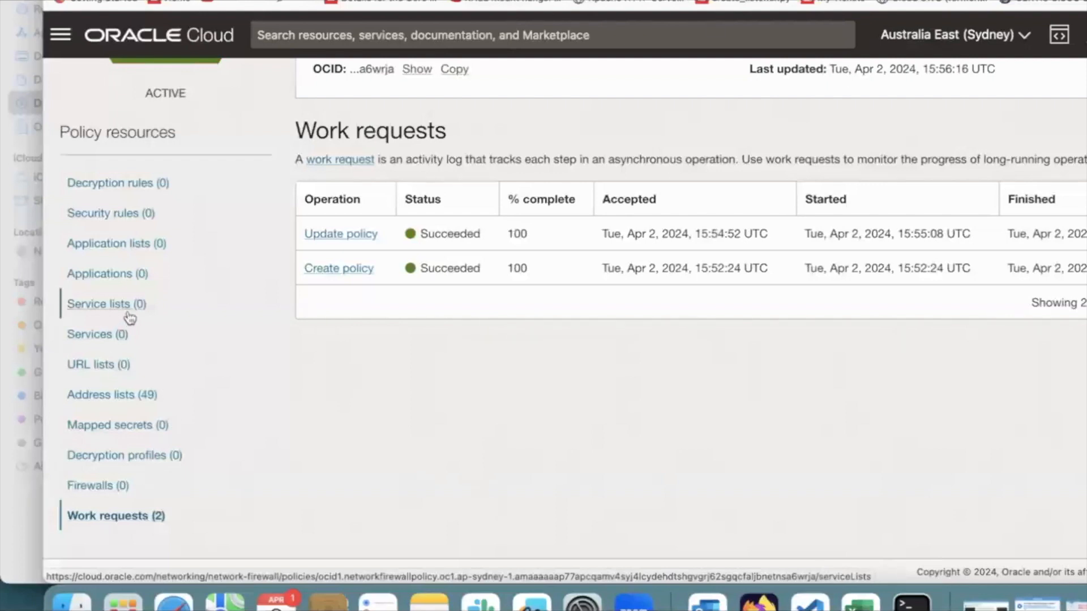
click(123, 402)
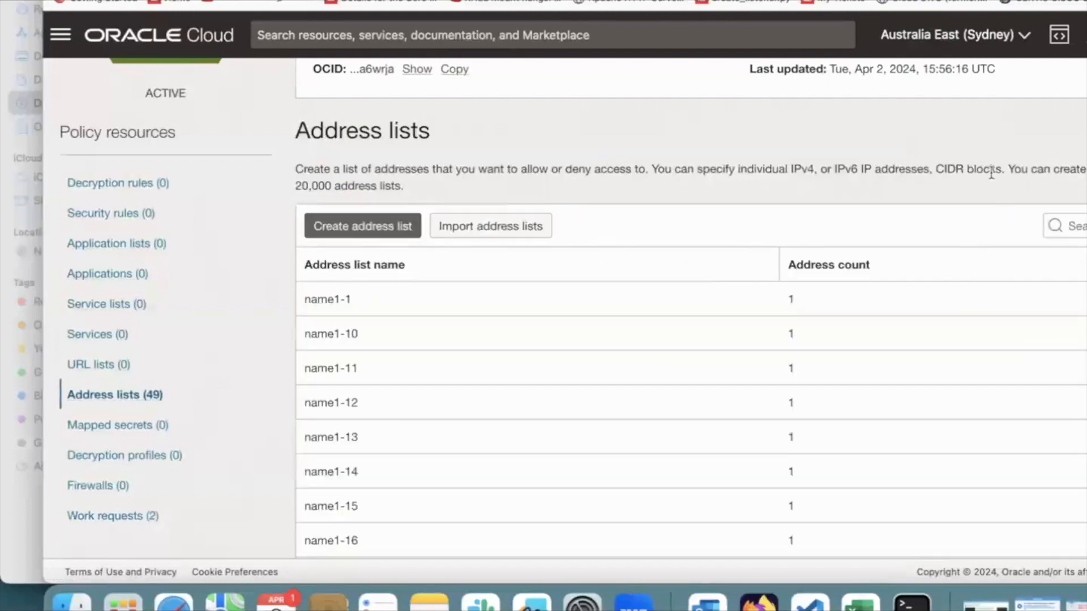
scroll(992, 174, down, 6)
scroll(792, 177, up, 6)
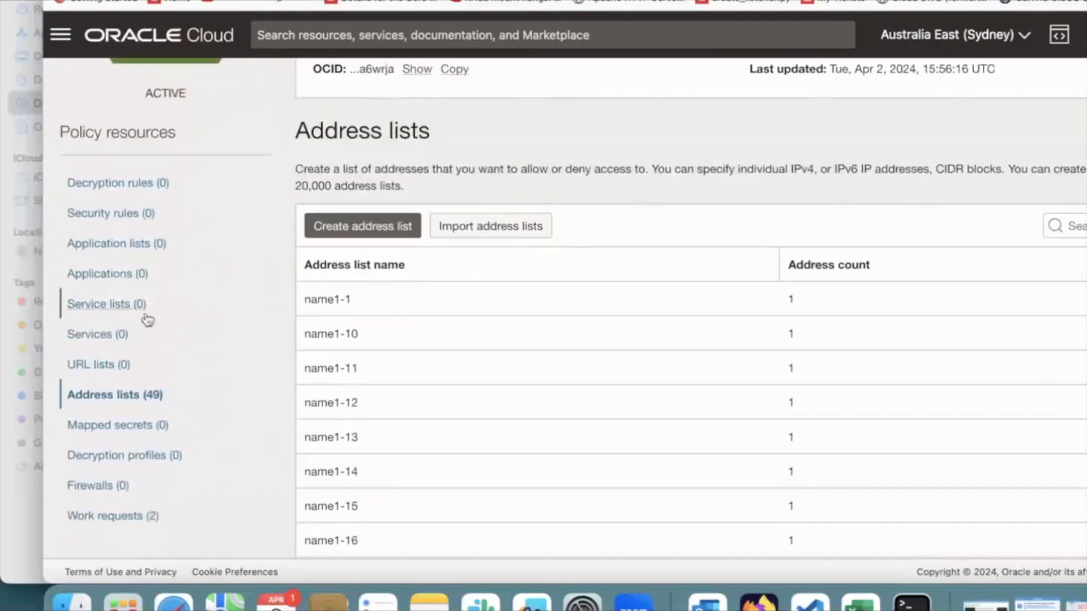
Import services.json as the policy's services, check its work requests, and return to the services list
click(124, 334)
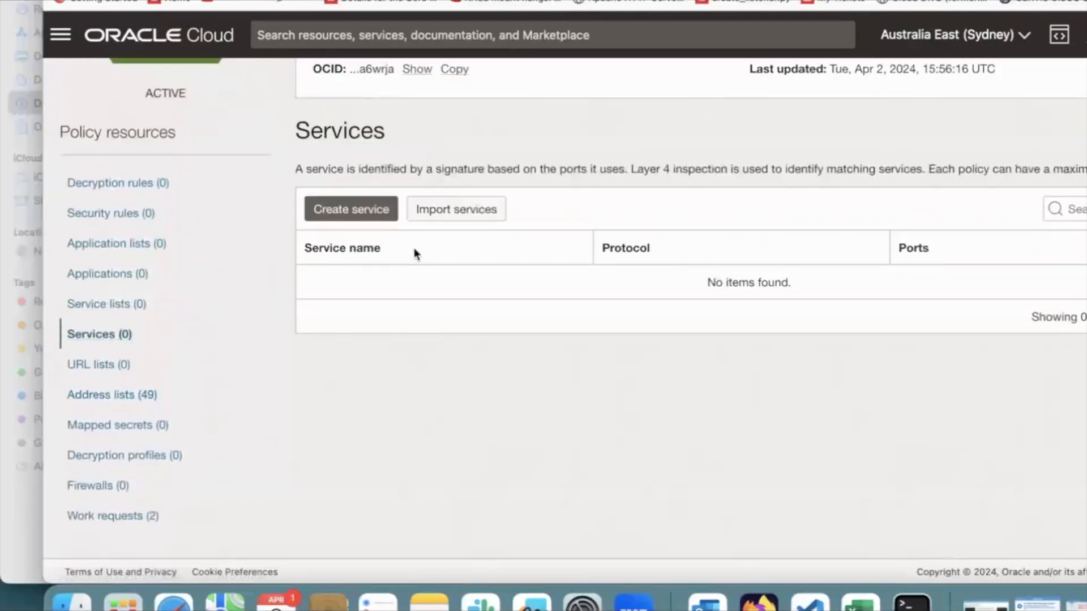
click(448, 211)
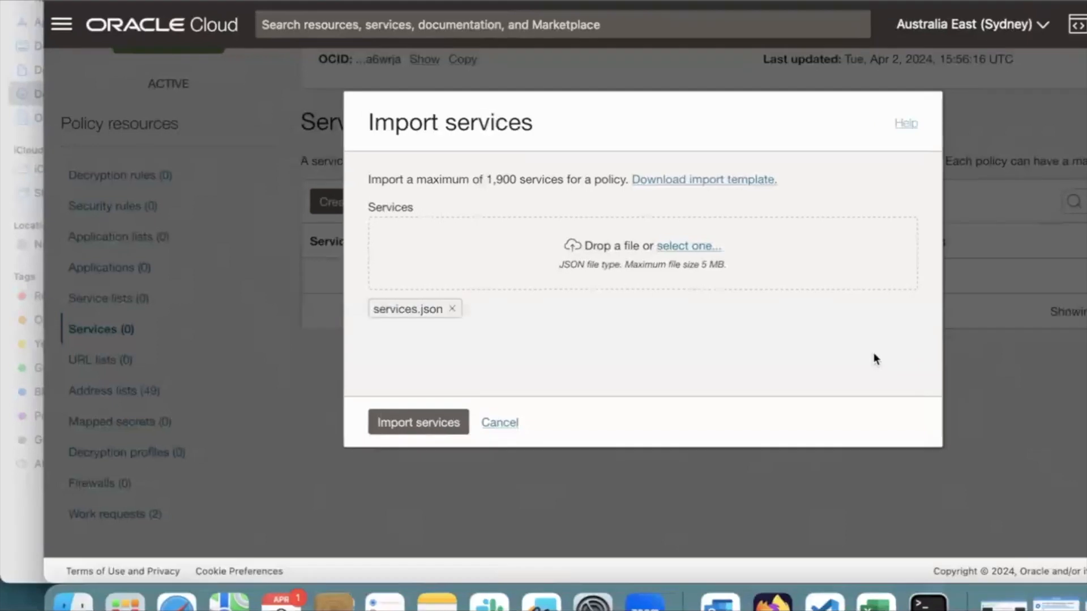
click(409, 422)
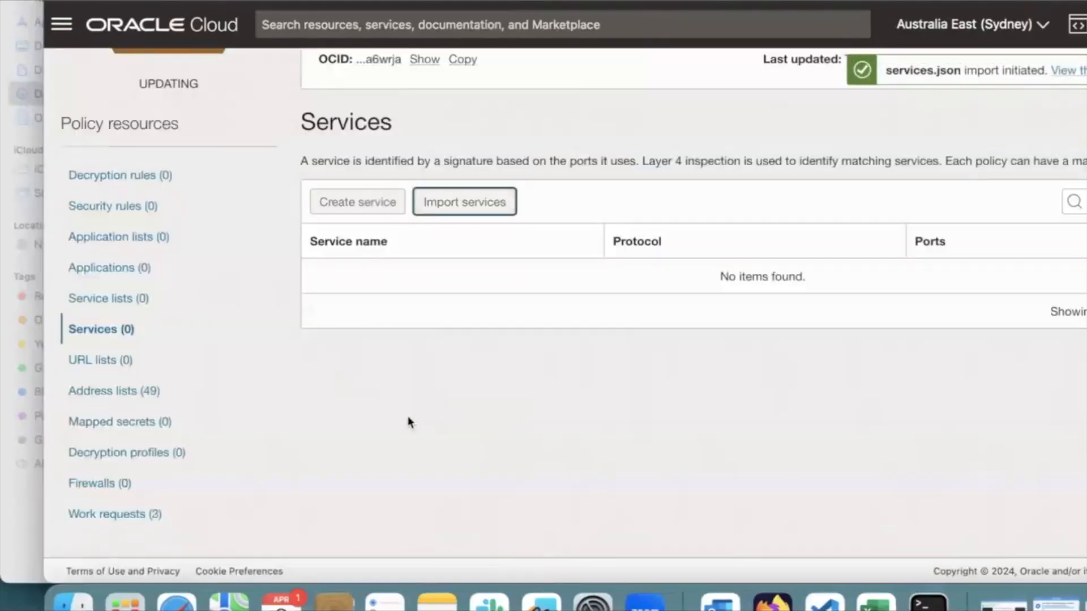
click(142, 514)
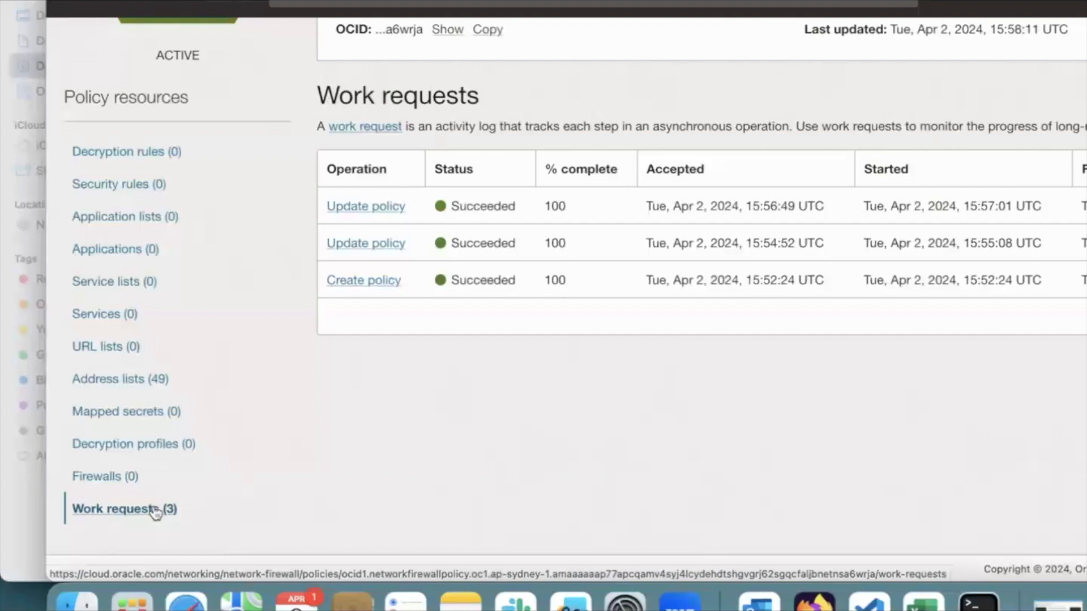
click(130, 322)
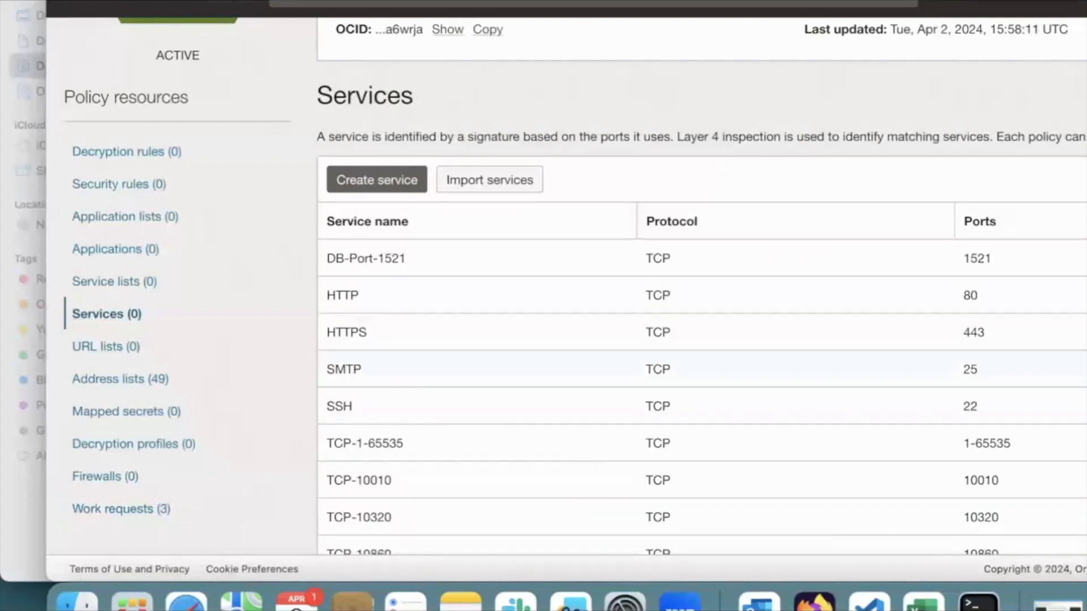
Import servicelist.json as the policy's service lists and check the work requests
click(102, 283)
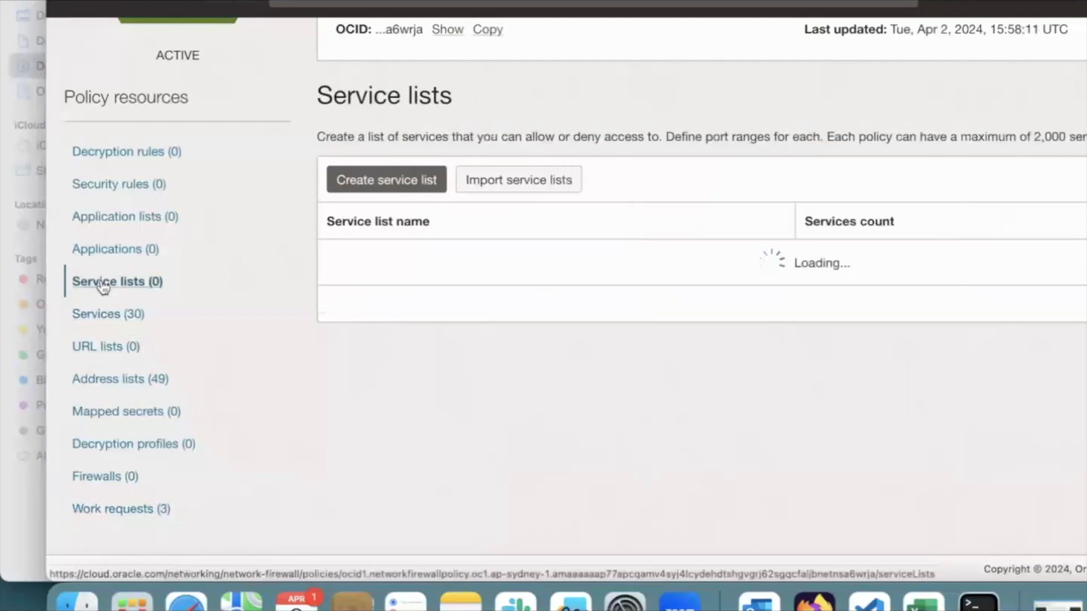
click(508, 189)
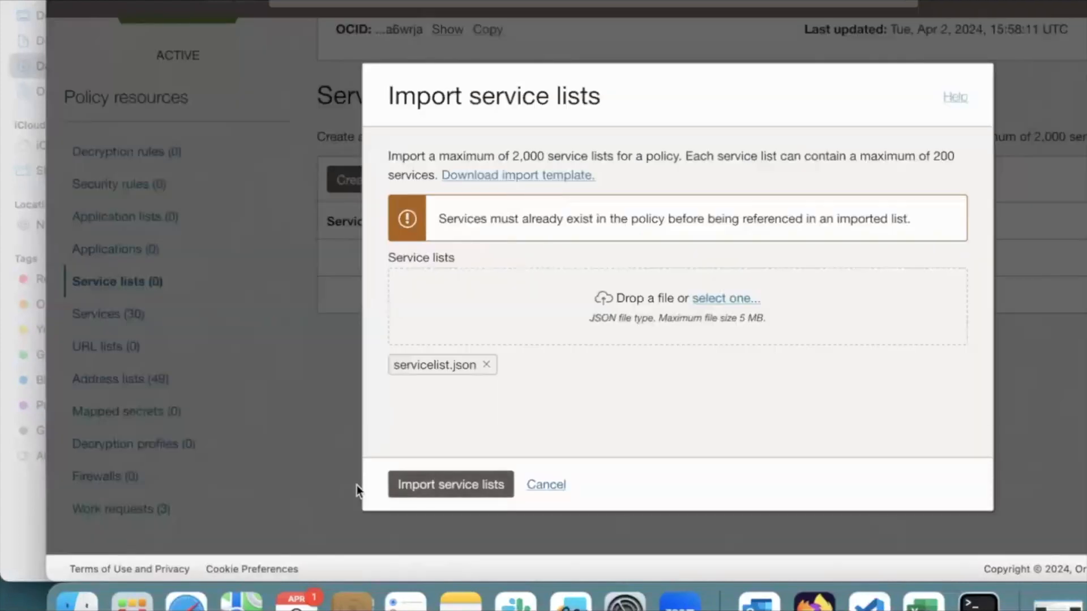
click(433, 488)
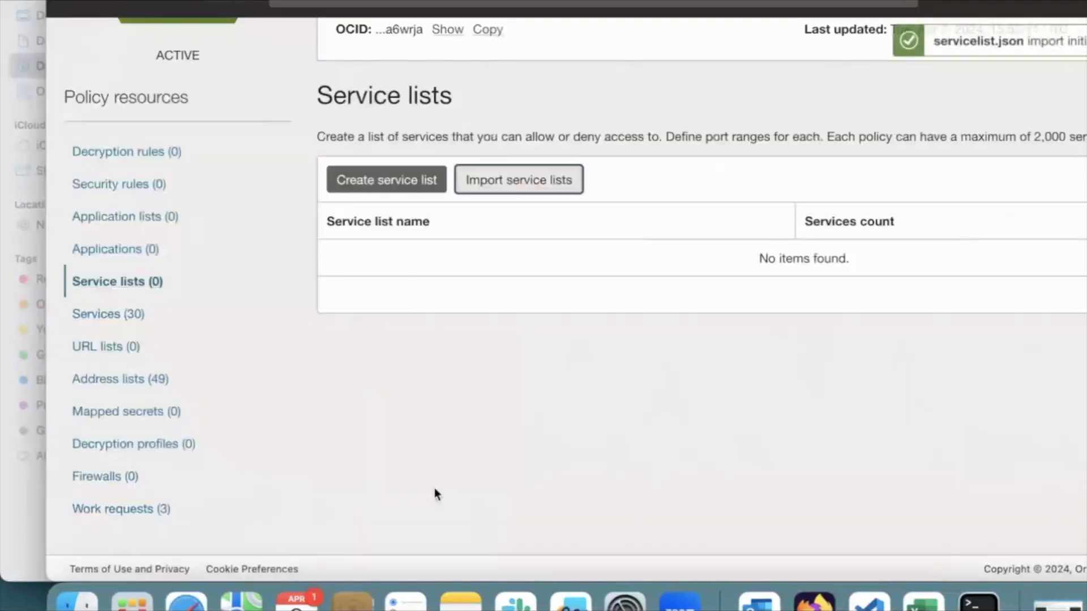
click(172, 511)
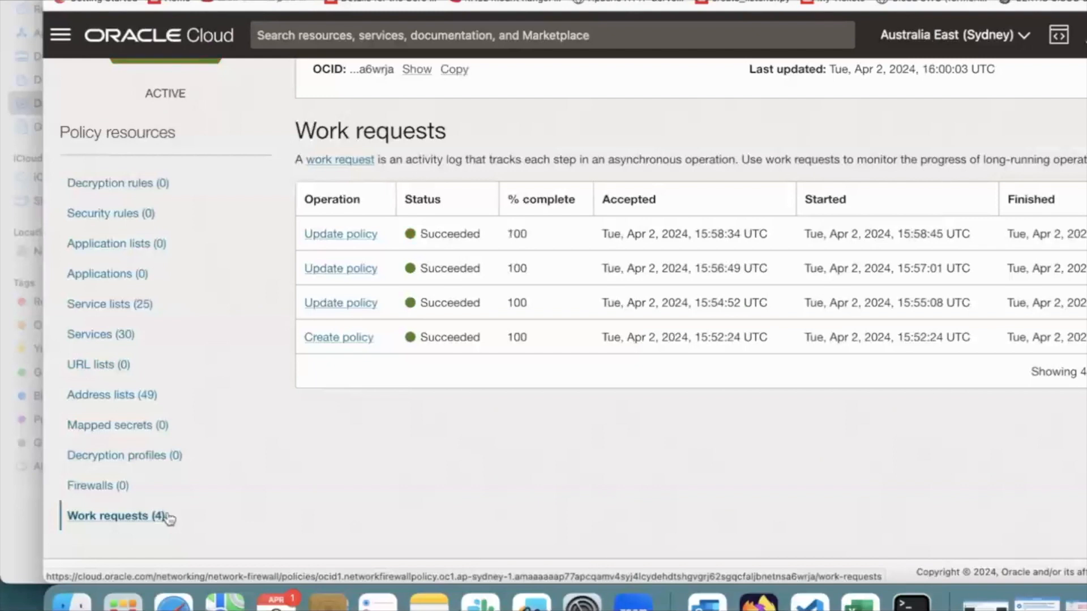
Review the imported services and service lists in the policy
click(127, 337)
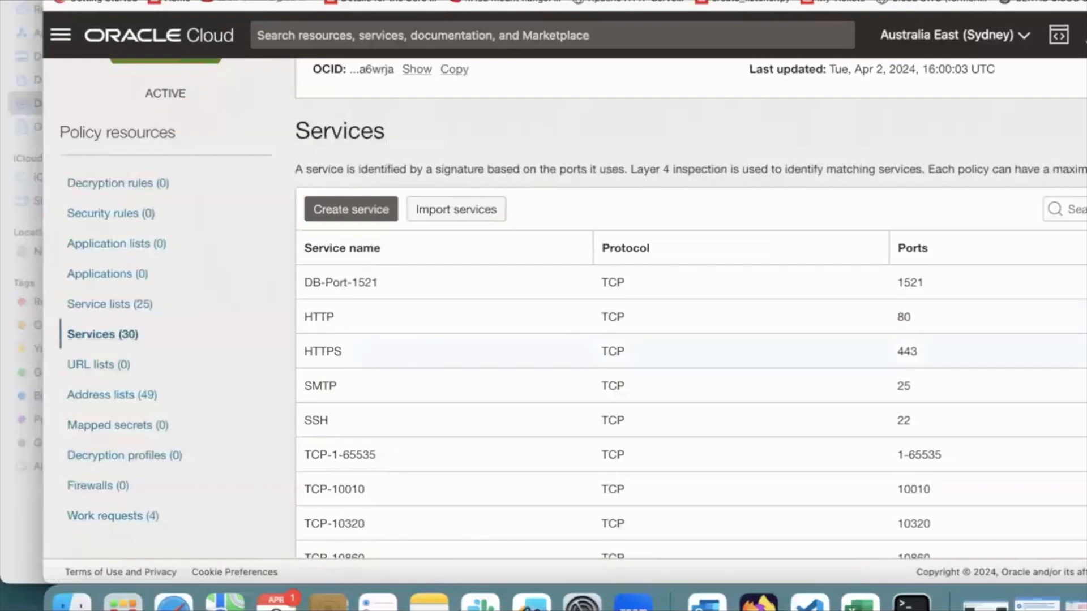
scroll(680, 309, down, 7)
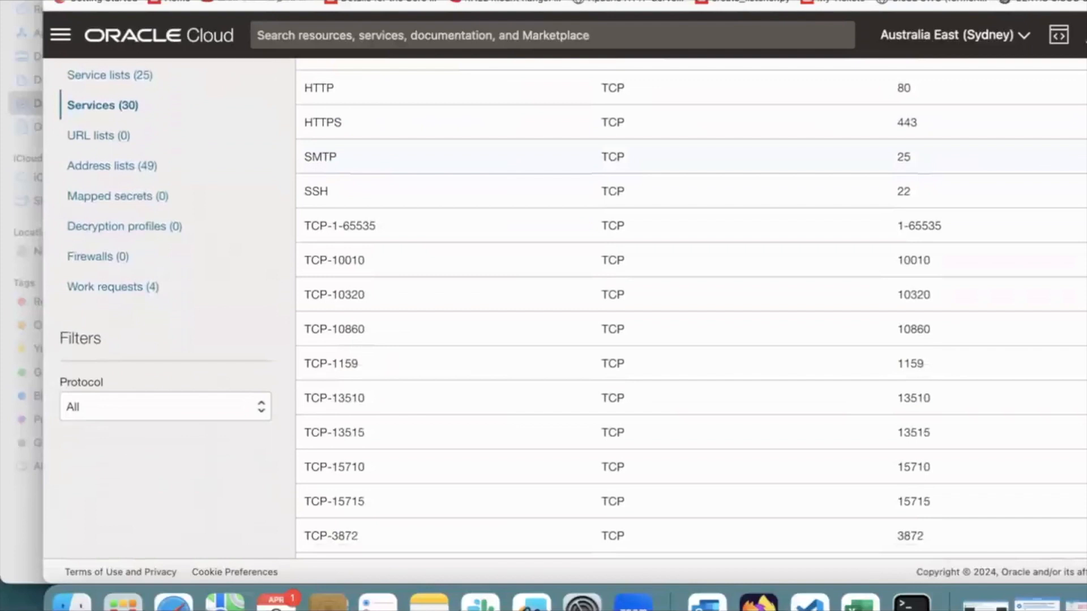
scroll(680, 352, down, 2)
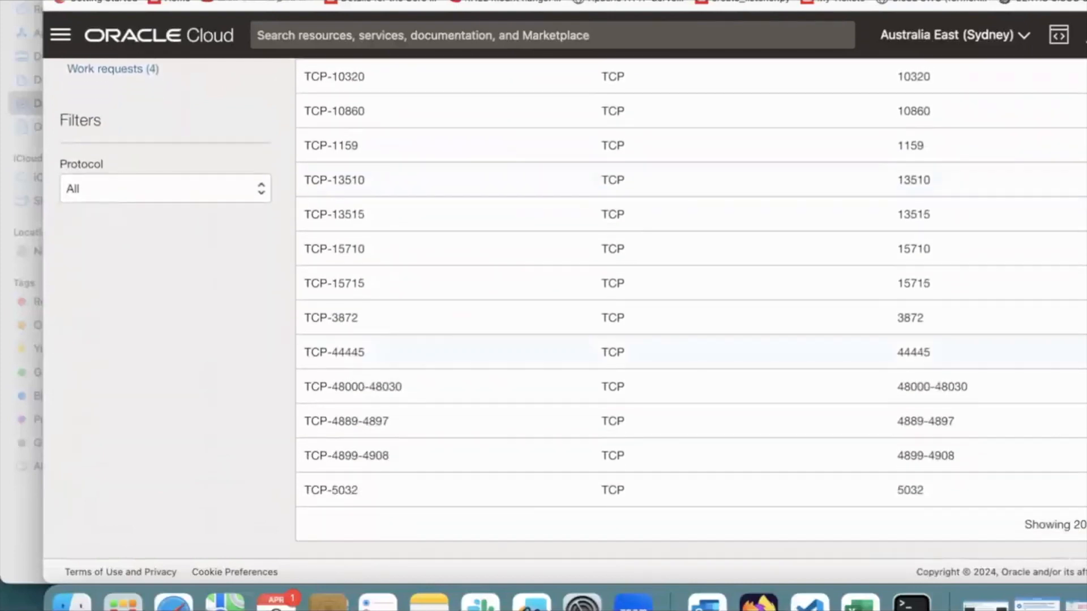
scroll(680, 310, up, 8)
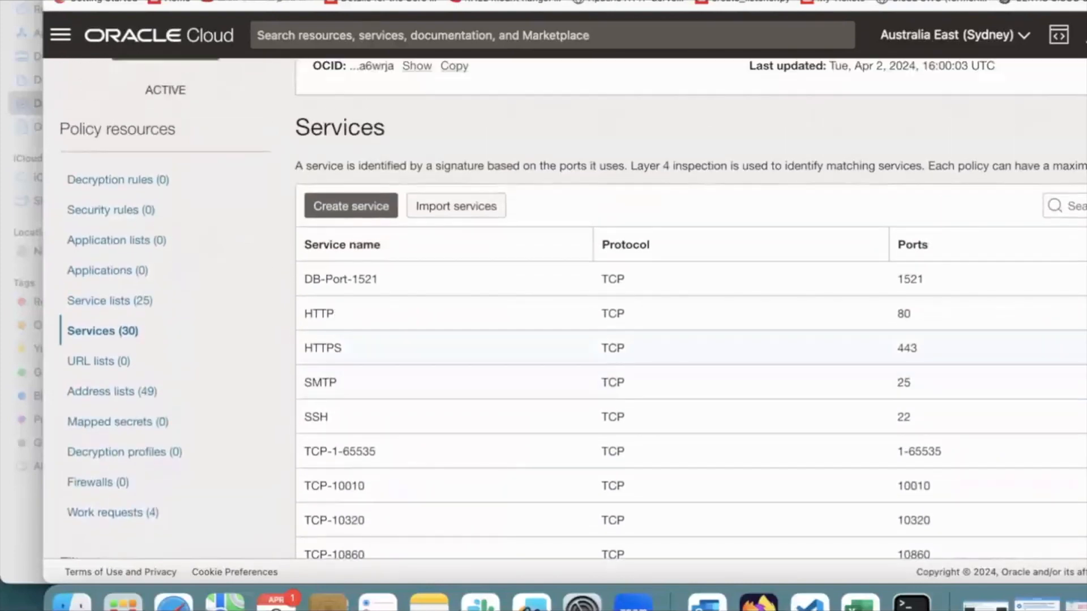
click(148, 308)
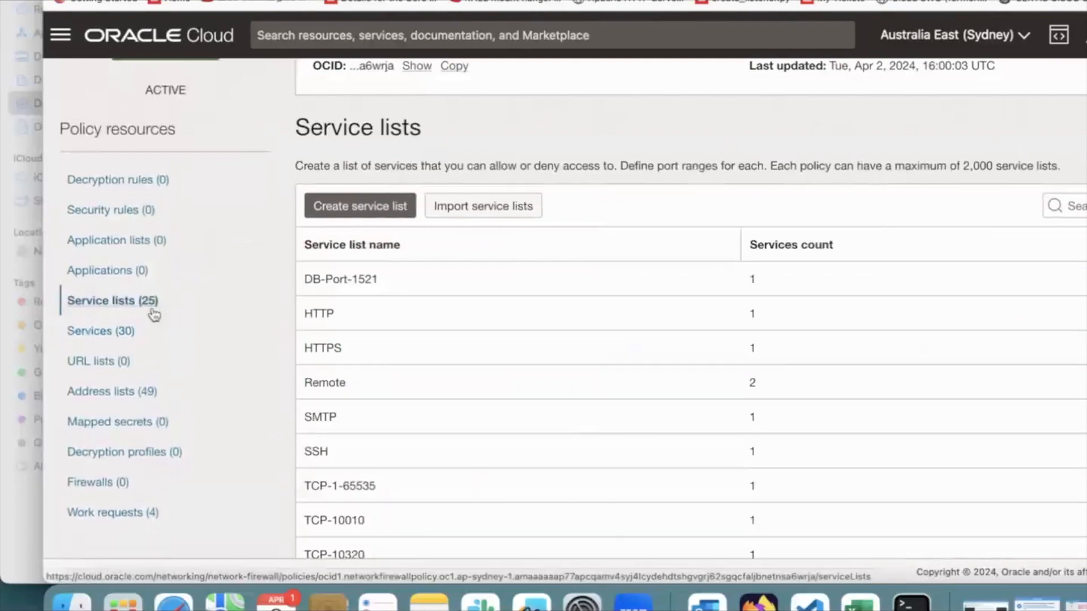
Import application.json as the policy's applications, check the work requests, and view the imported applications
click(108, 385)
click(471, 345)
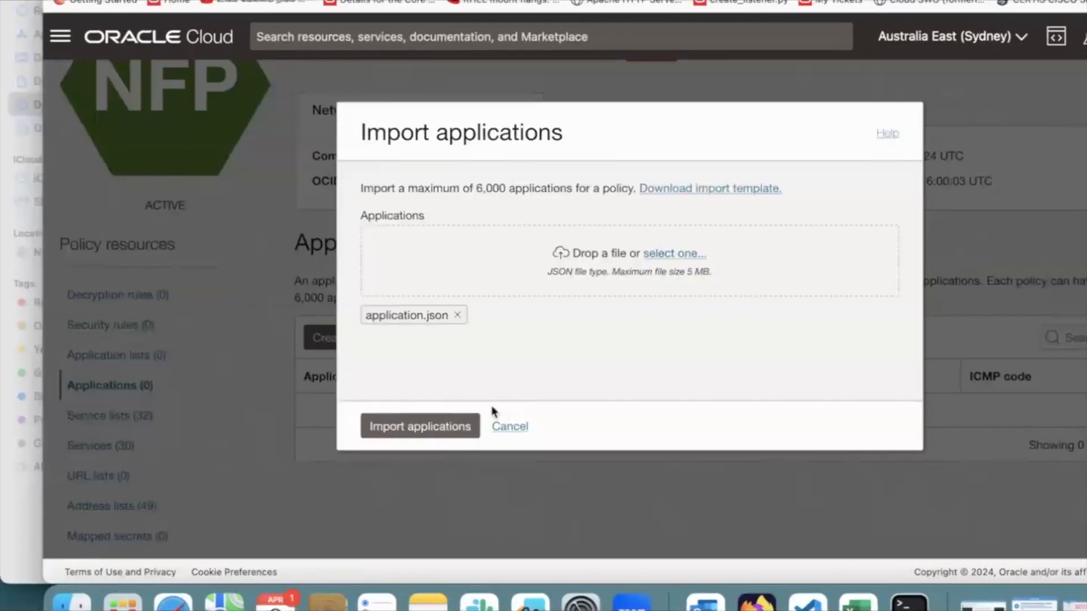
click(420, 426)
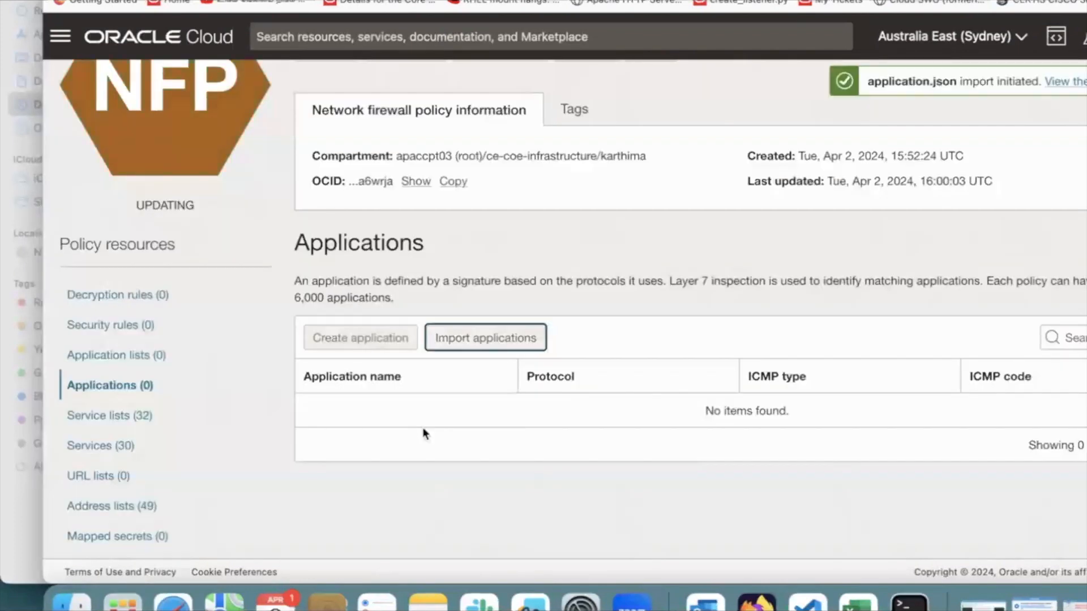
scroll(396, 463, down, 5)
click(85, 424)
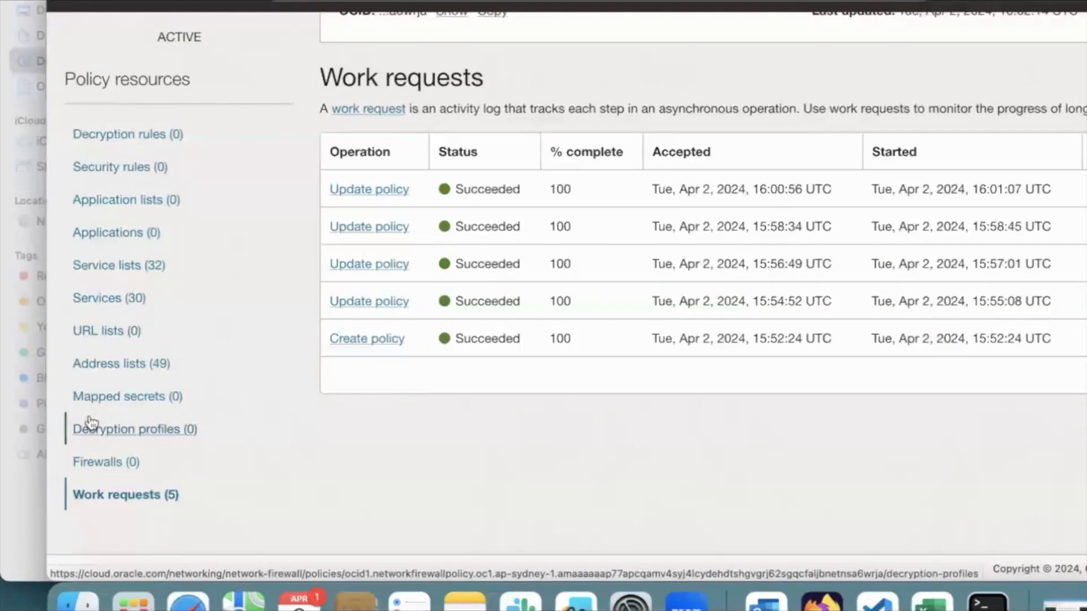
click(121, 233)
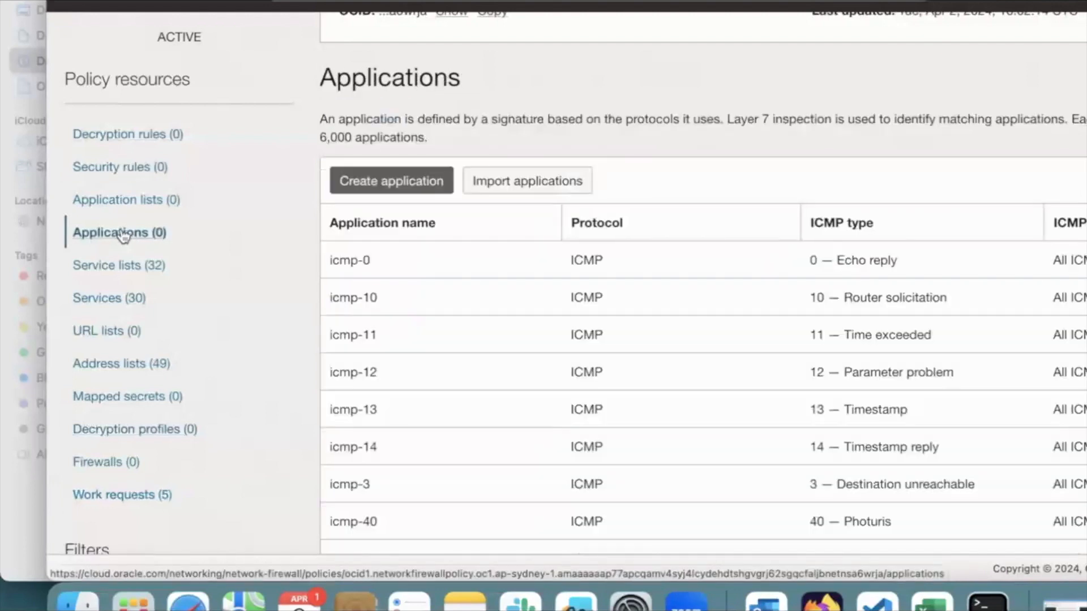
Import applicationlist.json as the policy's application lists and check the work requests
click(126, 199)
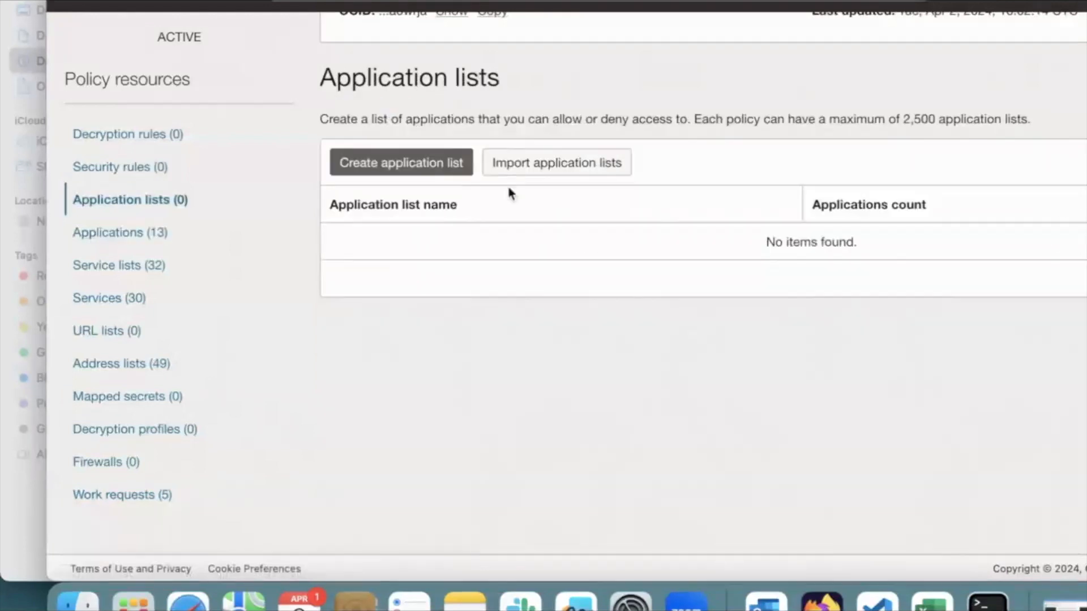
click(534, 165)
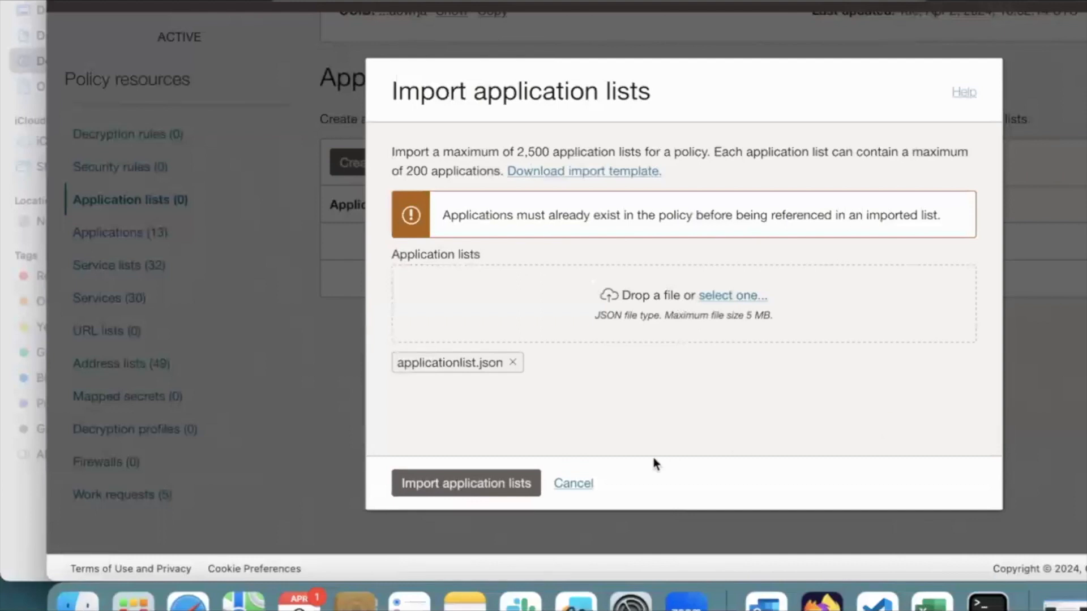
click(454, 487)
click(122, 497)
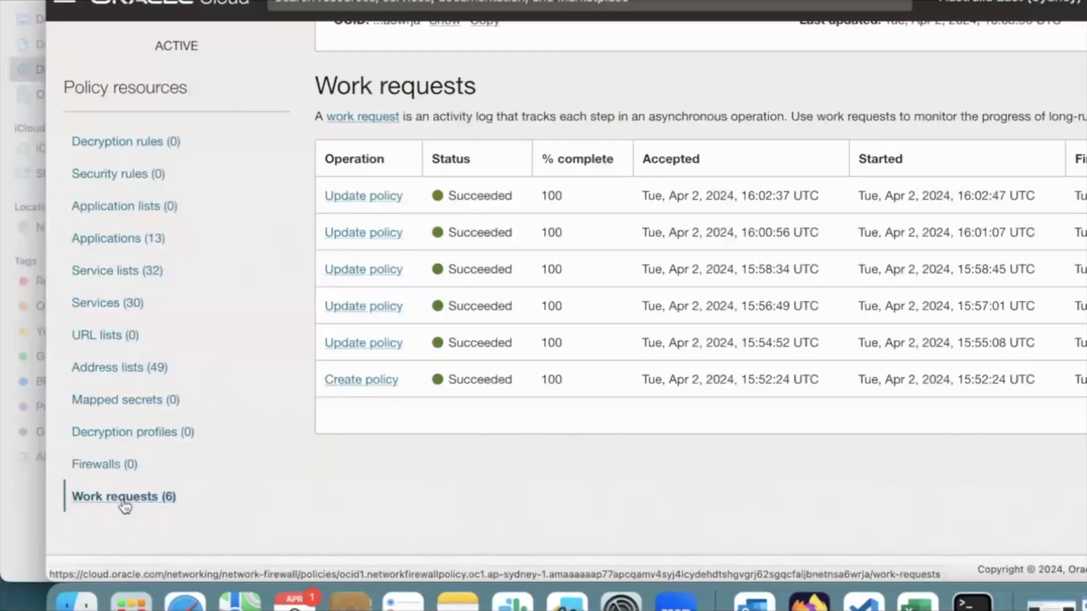
Import securityrules.json as the policy's security rules and check the work requests
click(172, 210)
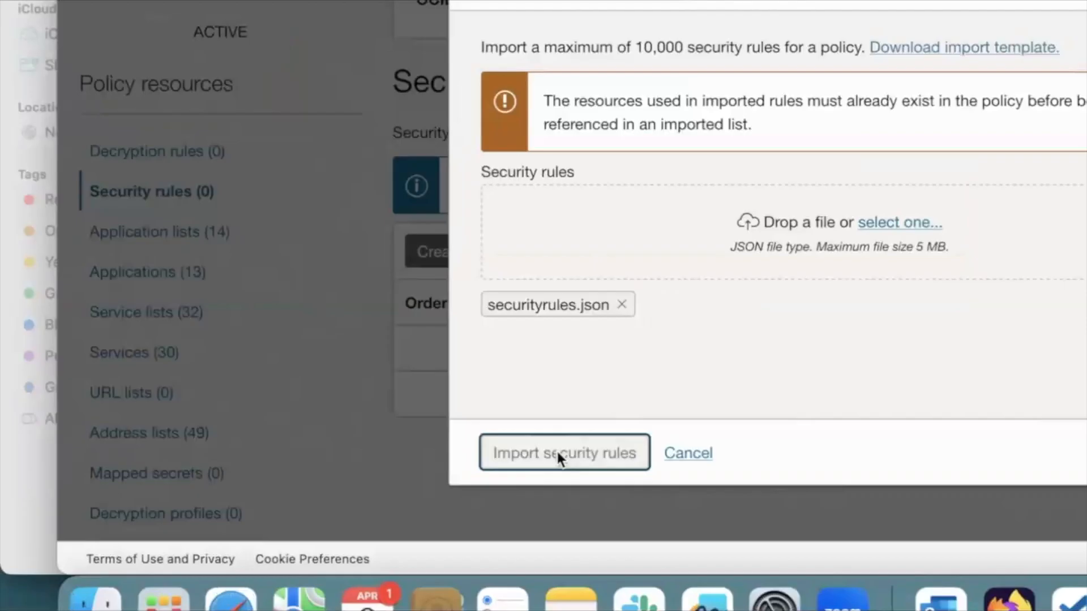
click(558, 456)
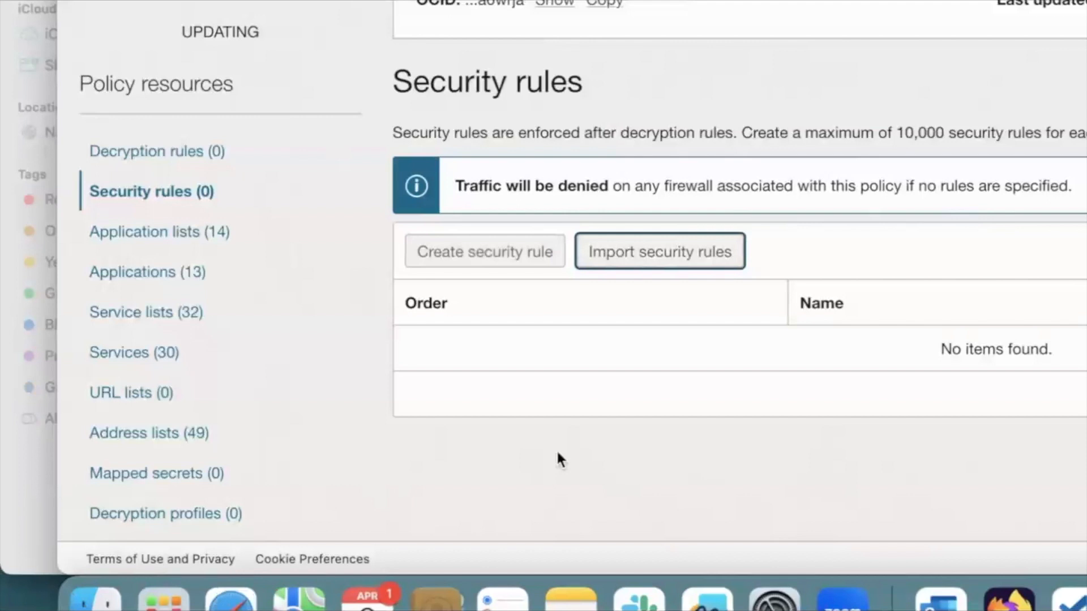
scroll(558, 455, down, 5)
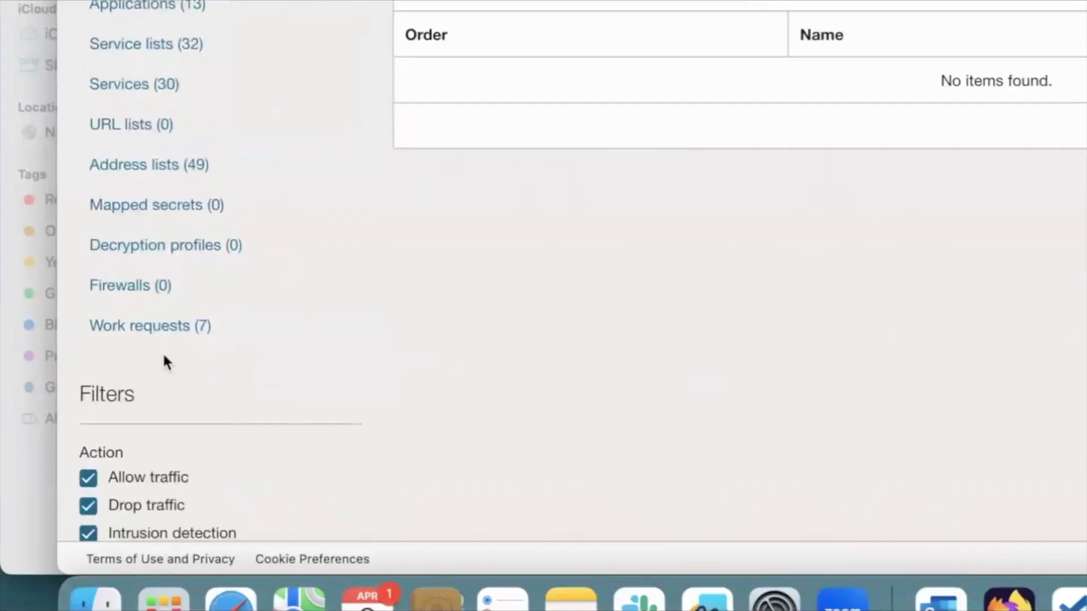
click(164, 333)
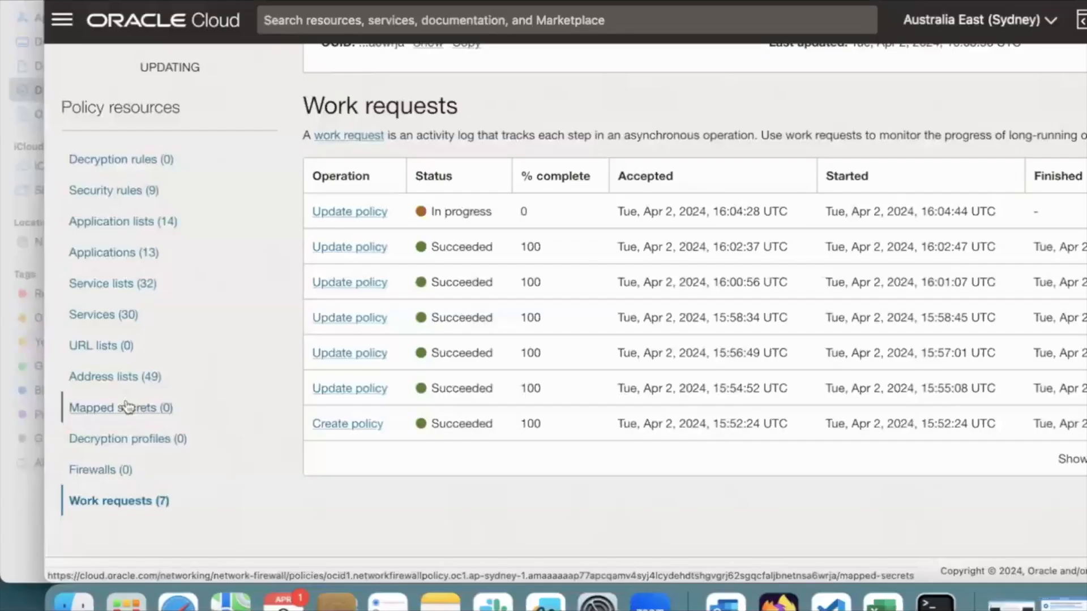
Review the imported security rules and examine the source and destination addresses in the details of security_rule_58
click(136, 196)
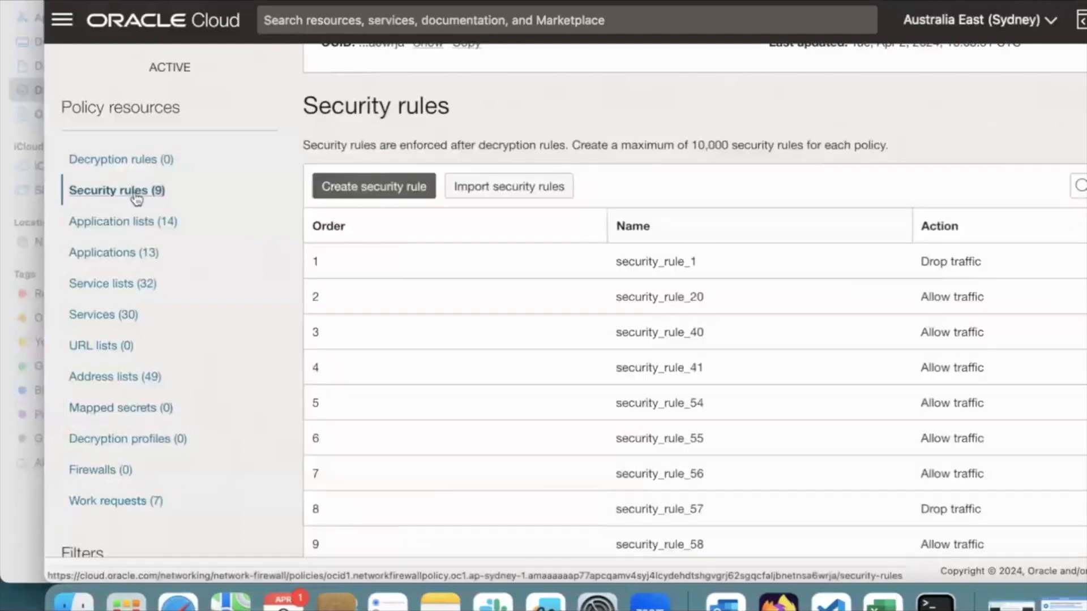
scroll(806, 195, down, 5)
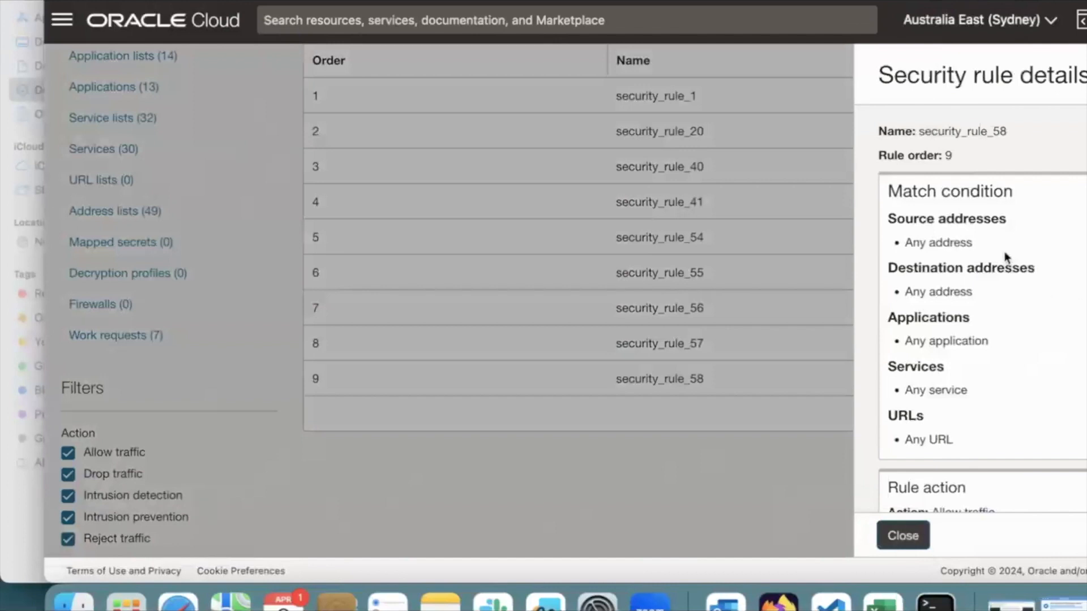
drag(975, 245, 893, 249)
drag(981, 296, 876, 294)
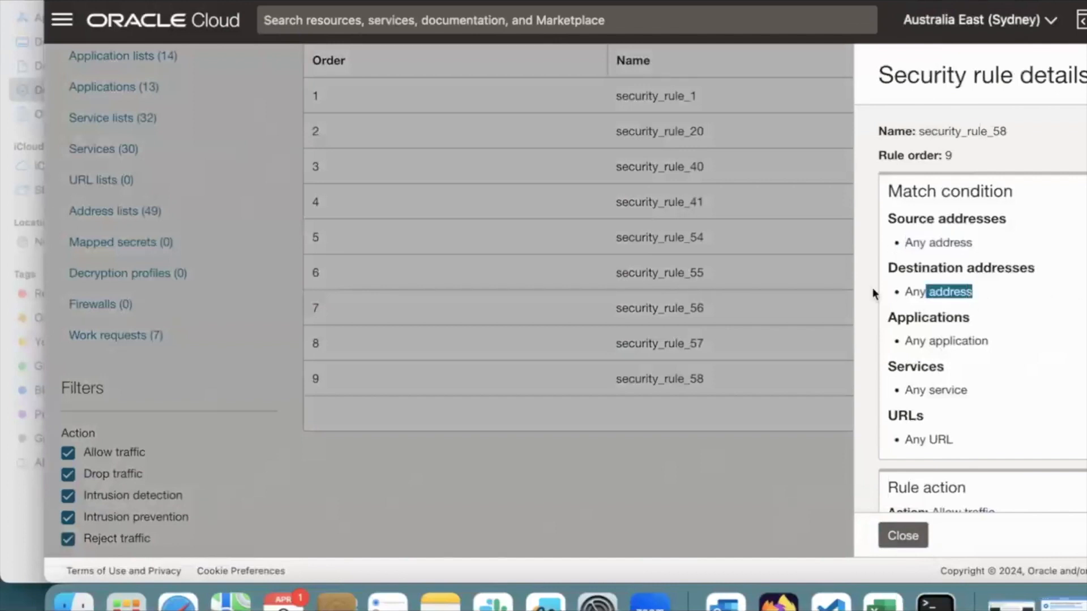
click(903, 536)
Switch to the Excel workbook and locate security_rule_58 in the security-rules sheet for comparison
click(883, 602)
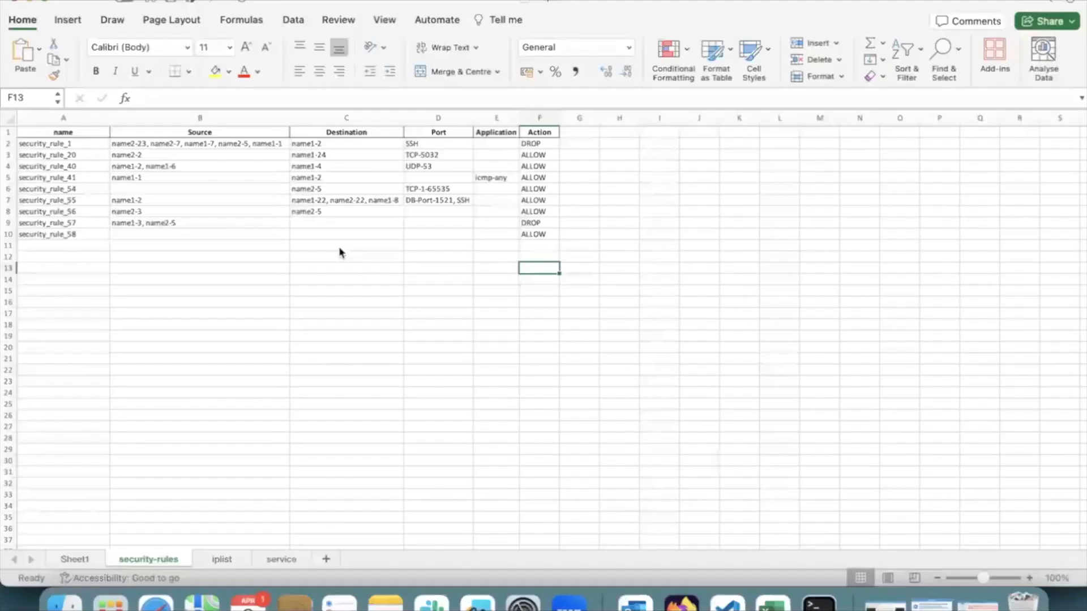
click(72, 236)
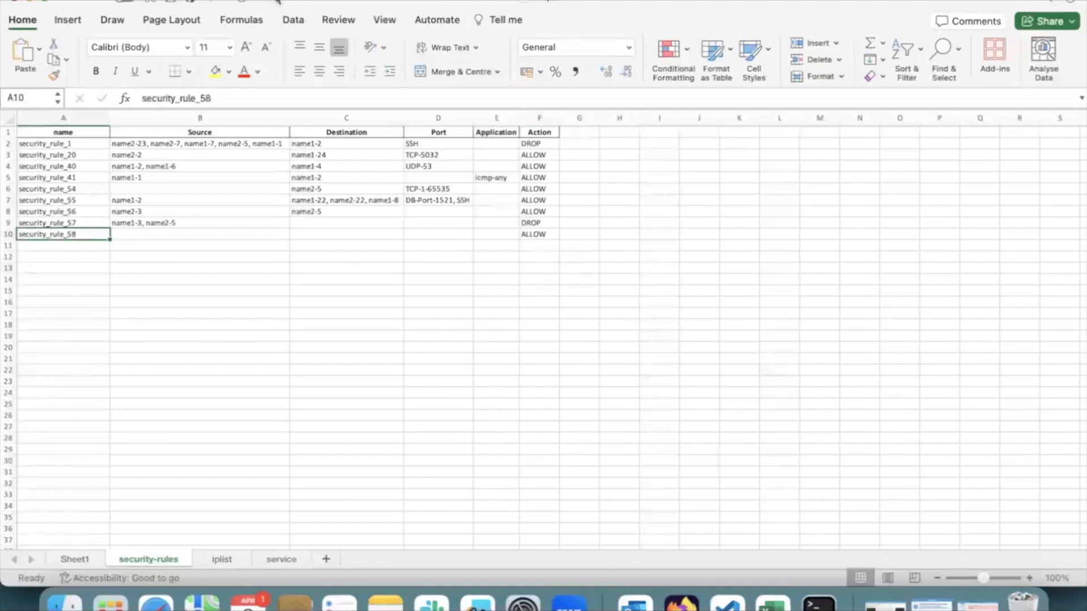